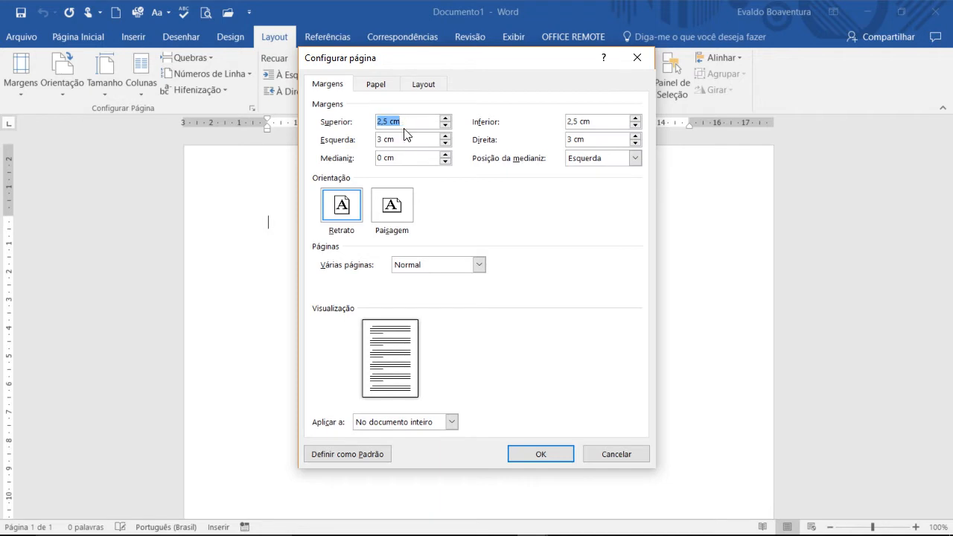
Step: Set the top page margin to 3 cm and the bottom margin to 2 cm
type("3")
left_click(634, 125)
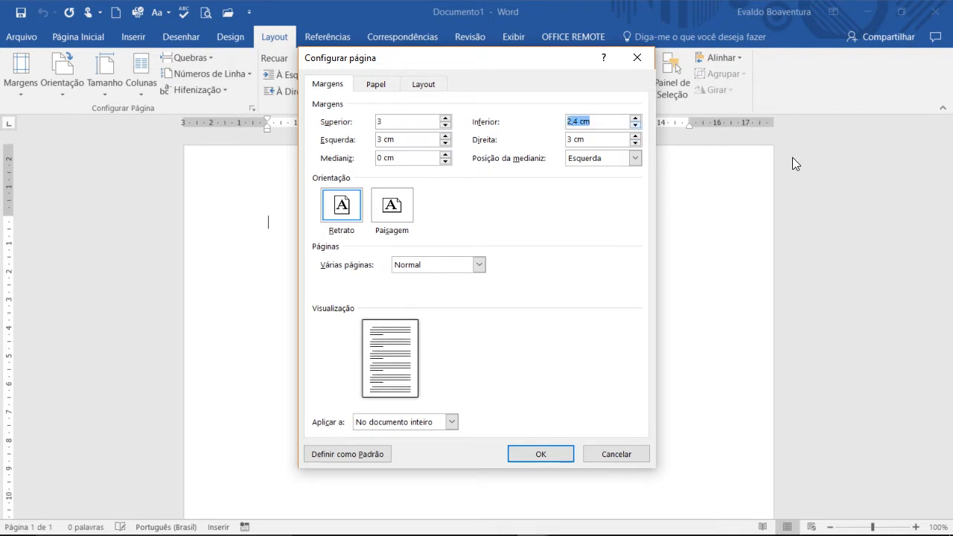
key("Down")
key("Down")
key("Down")
Step: Set the right page margin to 2 cm, check the paper size, and apply the page setup
left_click(633, 144)
left_click(633, 144)
left_click(634, 144)
left_click(633, 144)
left_click(634, 144)
left_click(633, 144)
left_click(633, 143)
left_click(633, 144)
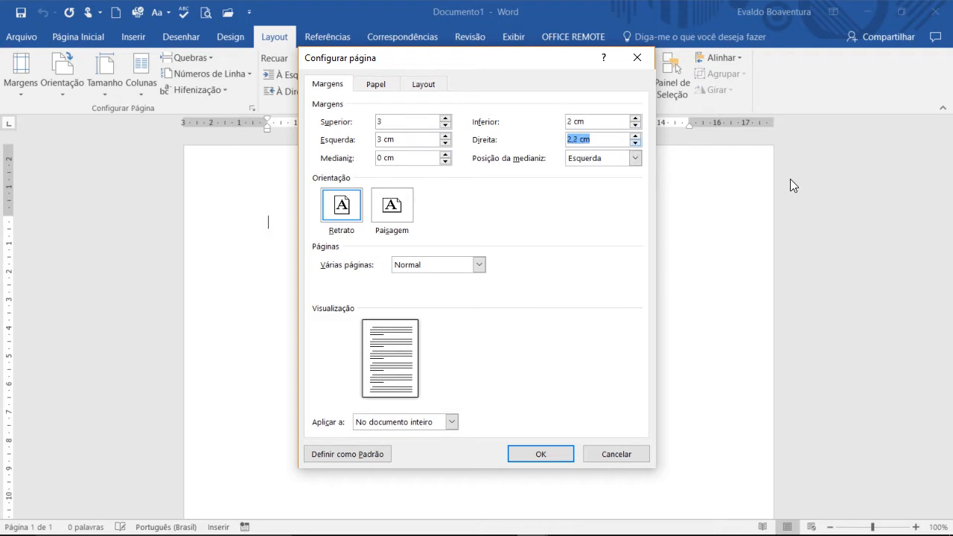
key("Down")
key("Down")
left_click(376, 85)
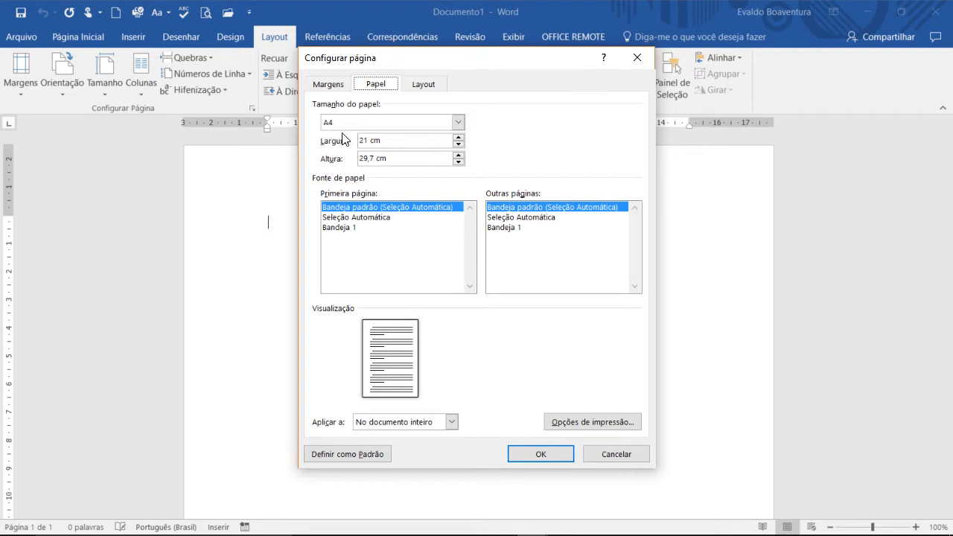
left_click(551, 457)
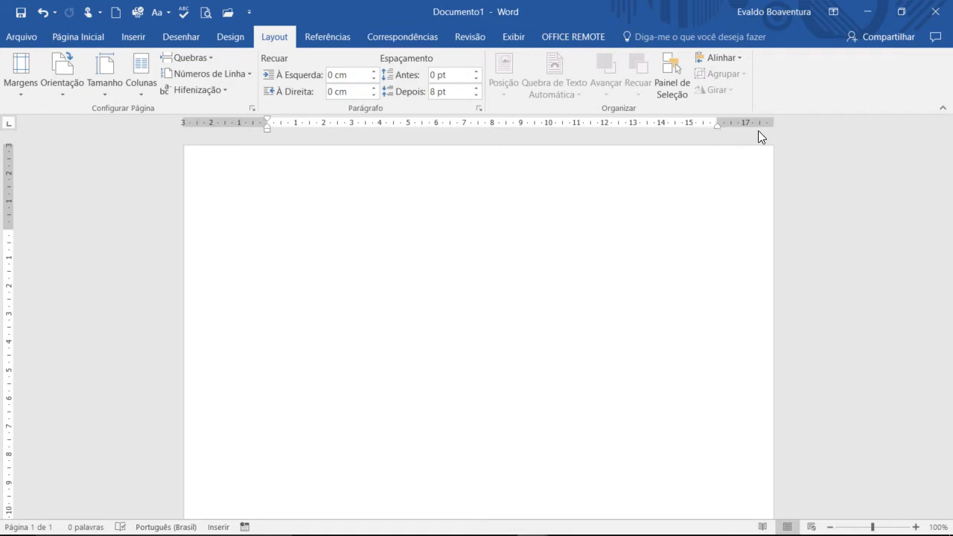
Step: Set the document's font to Arial at size 12
left_click(93, 39)
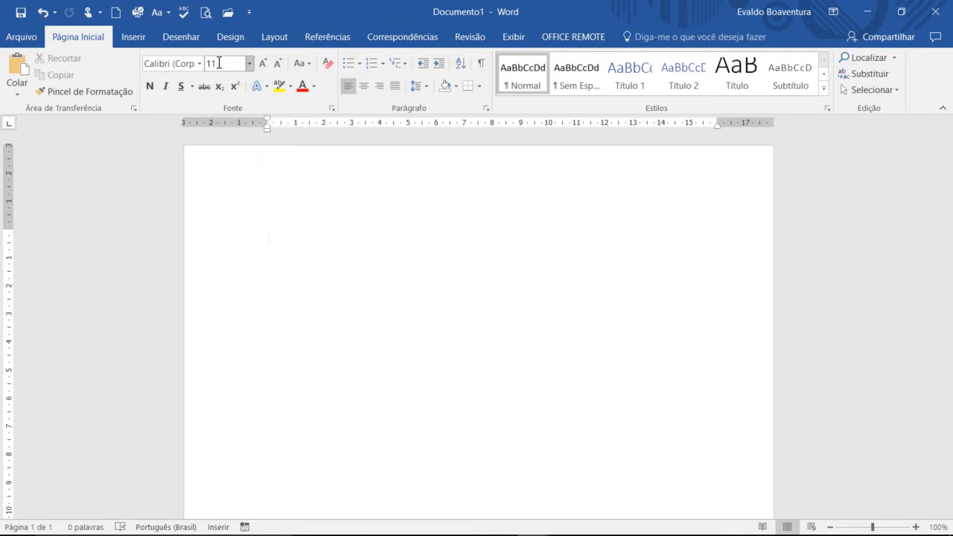
left_click(250, 65)
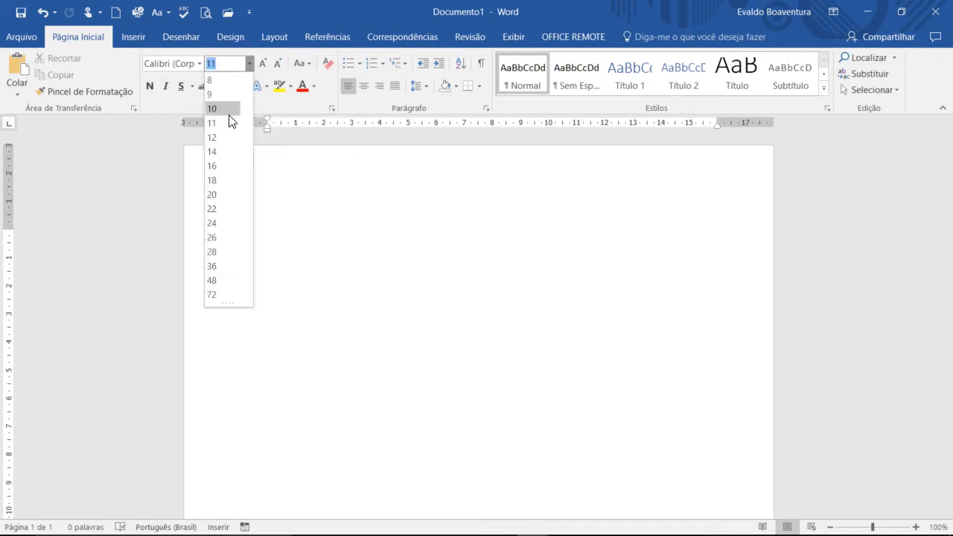
left_click(226, 137)
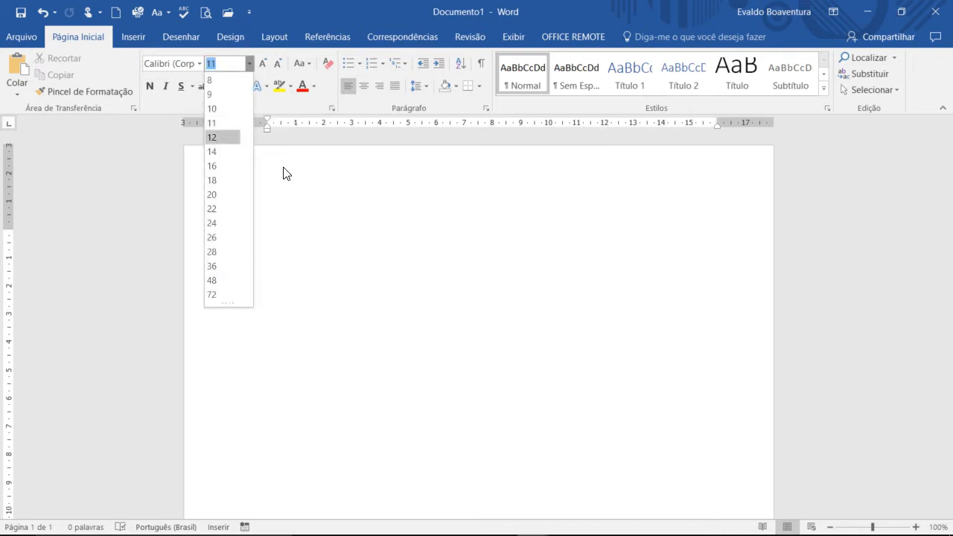
left_click(199, 64)
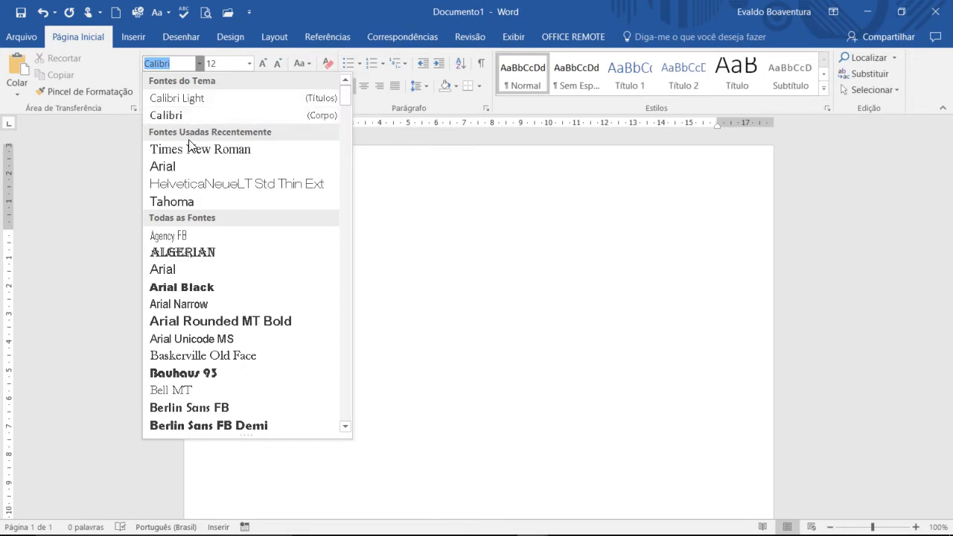
left_click(179, 166)
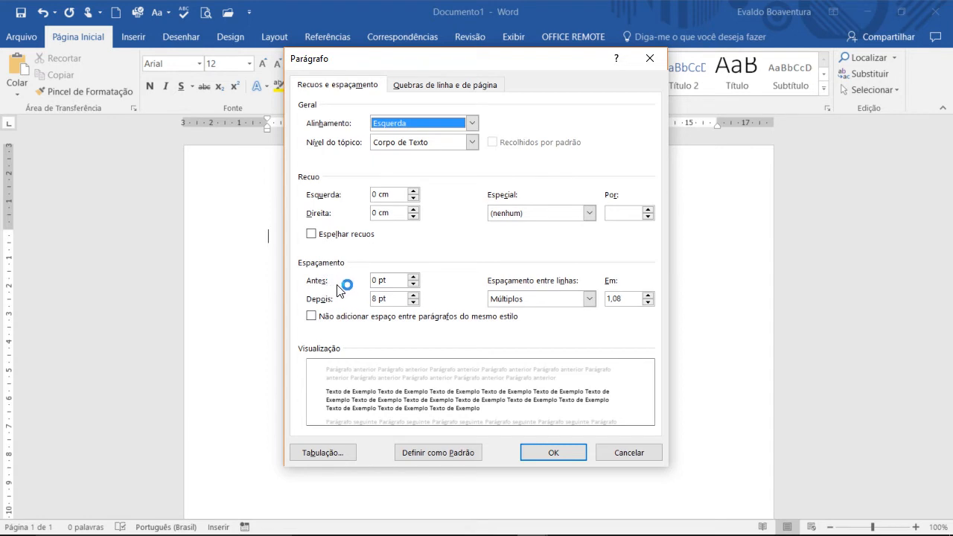
Step: Set the paragraph spacing after to 0 pt and the line spacing to 1.5 lines
left_click(413, 303)
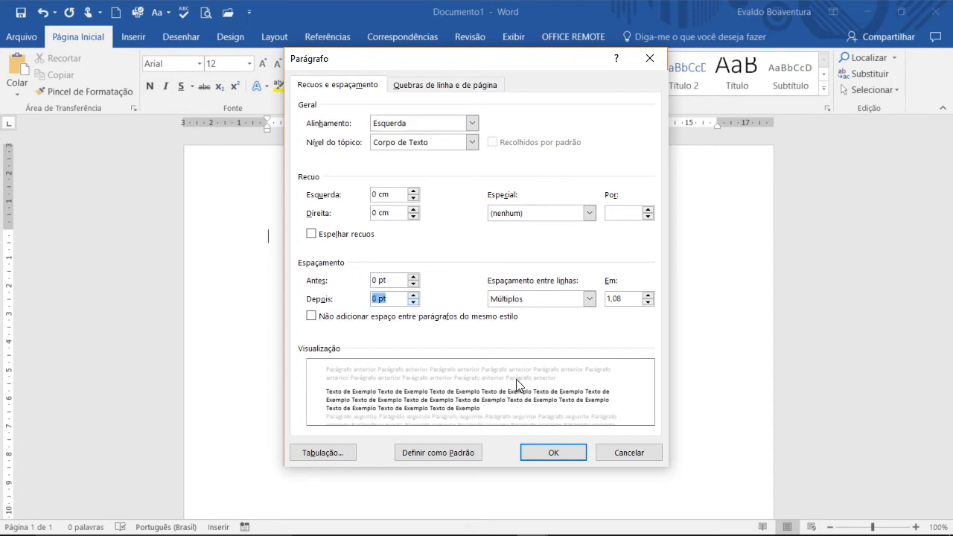
left_click(589, 300)
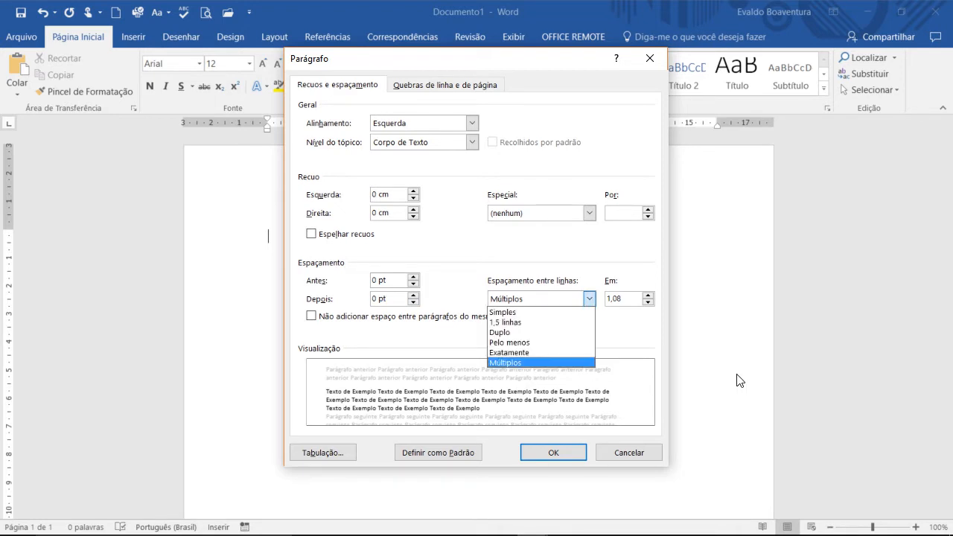
left_click(537, 323)
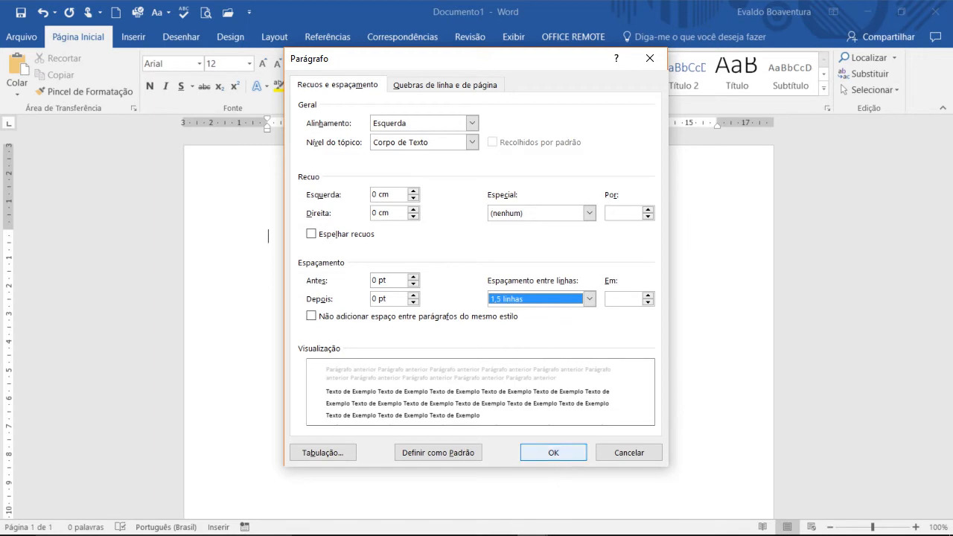
left_click(569, 455)
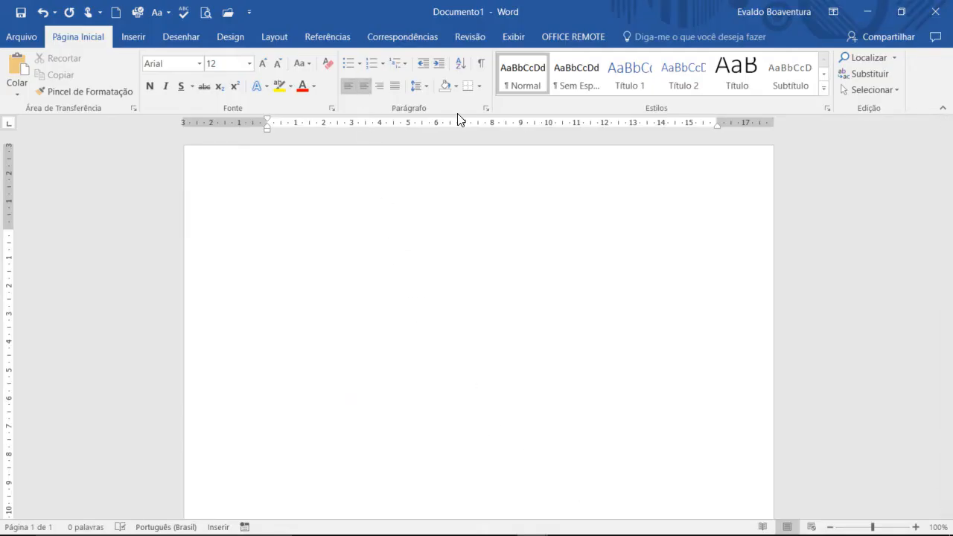
Step: Write the centered heading "CENTRO DE ENSINO SUPERIOR DE SÃO GOTARDO" and show the paragraph marks
key("ctrl+e")
type("CENTRO DE ENSINO SUPERIOR DE SÃO GOTARDO")
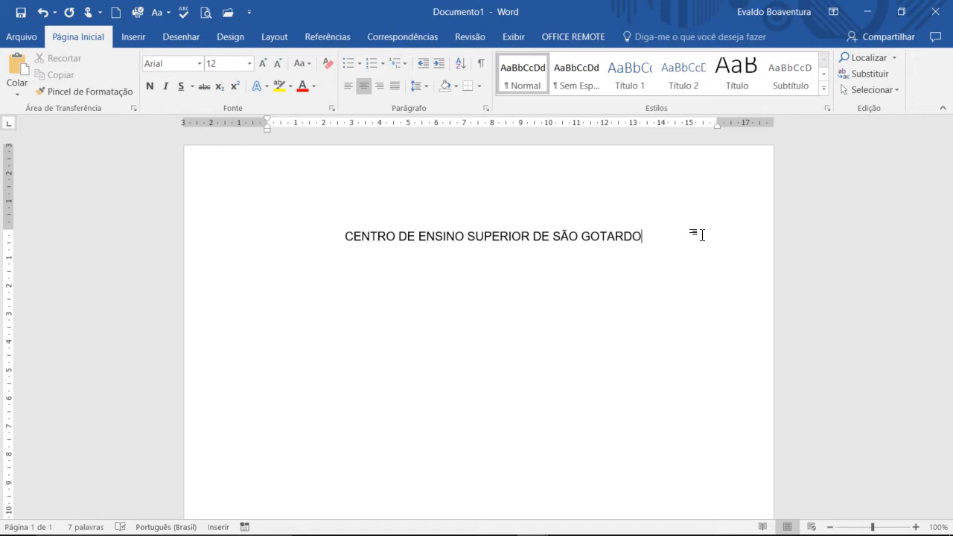
left_click(482, 67)
Step: Leave six blank lines below the institution heading and enter the author's full name
key("Return")
key("Return")
key("Return")
key("Return")
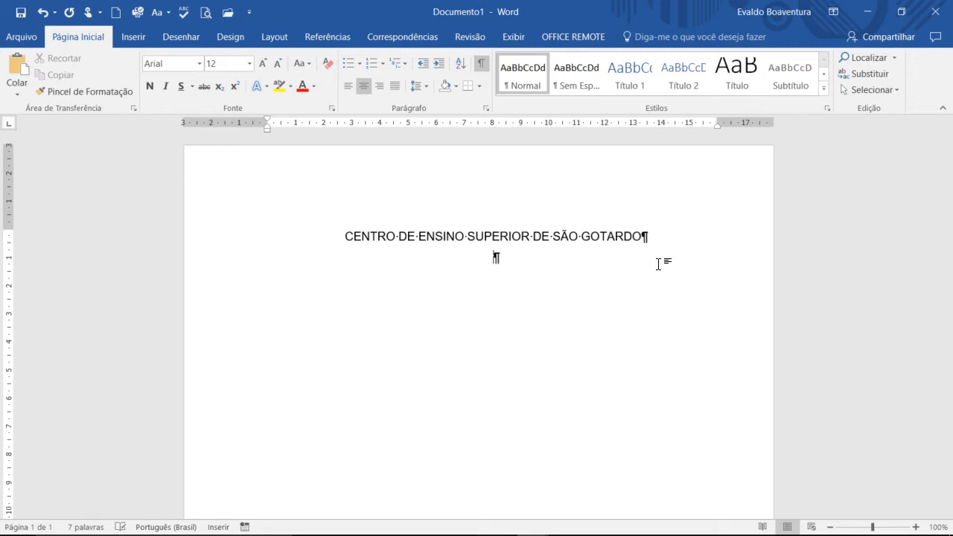
key("Return")
key("Return")
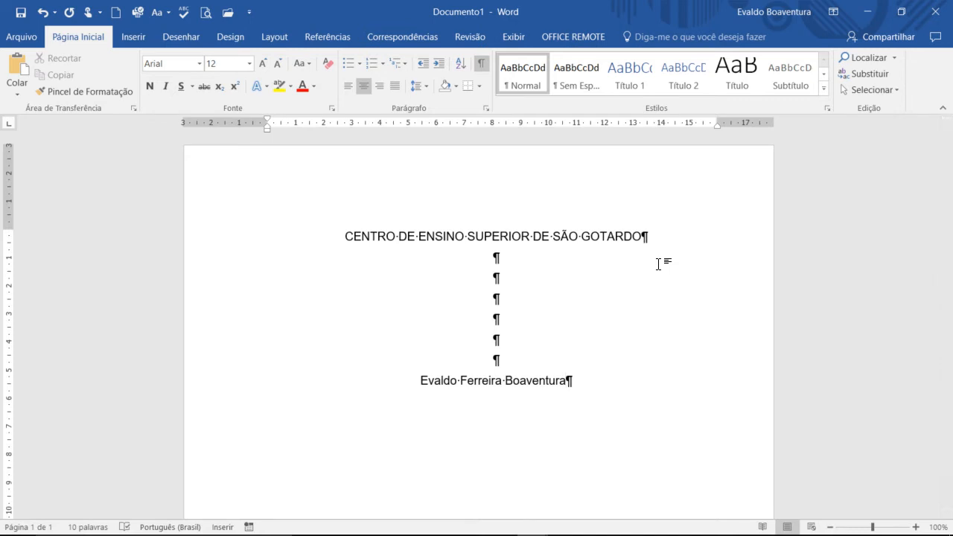
Step: Leave seven blank lines below the author's name and paste the bold title "INTRODUÇÃO AO ESTUDO DA QUÍMICA"
key("Return")
key("Return")
key("Return")
key("Return")
key("Return")
key("Return")
key("Return")
key("Return")
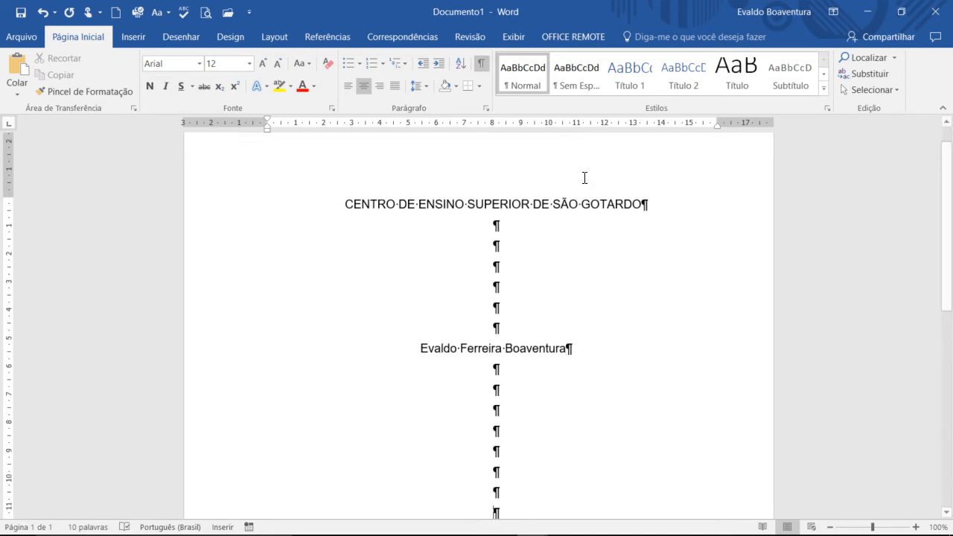
left_click(150, 88)
type("INTRODUÇÃO AO ESTUDO DA QUÍMICA")
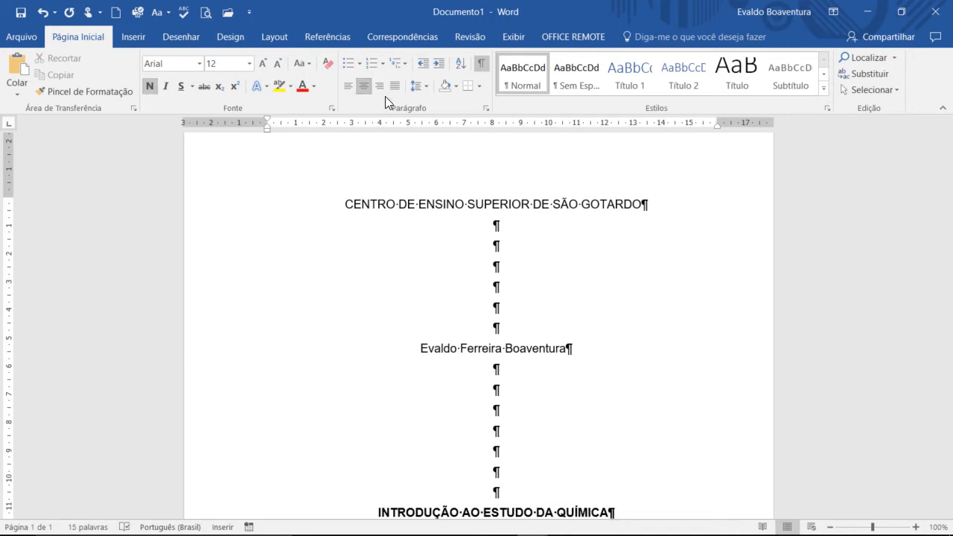
Step: Append a colon to the title and paste the subtitle "a importância da ciência para a Agronomia" on the following line
left_click(829, 527)
left_click(829, 526)
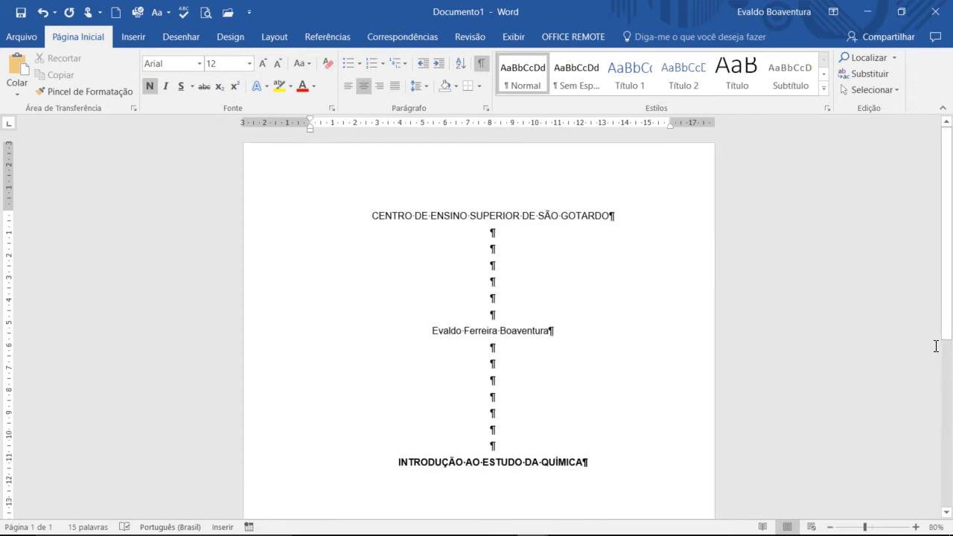
left_click_drag(945, 340, 946, 436)
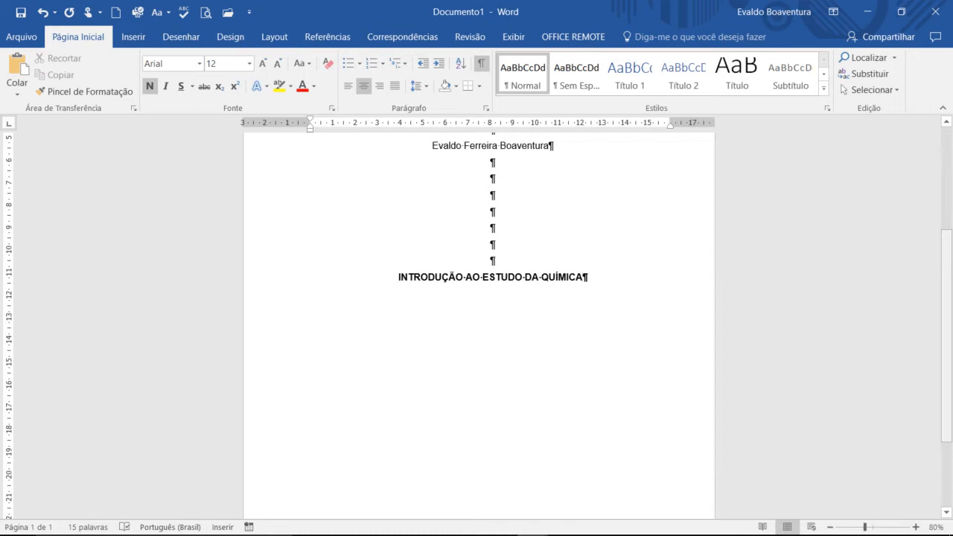
type(":")
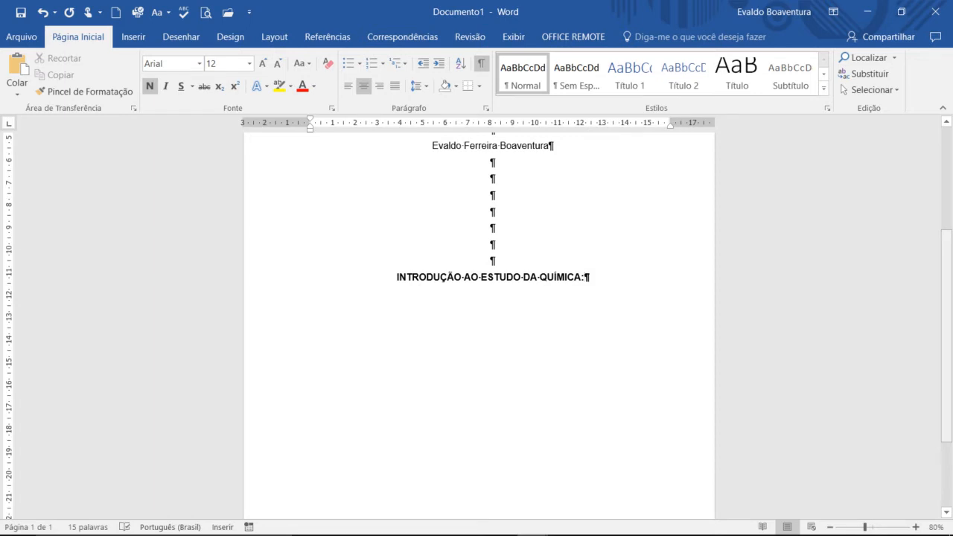
key("Return")
type("a importância da ciência para a Agronomia")
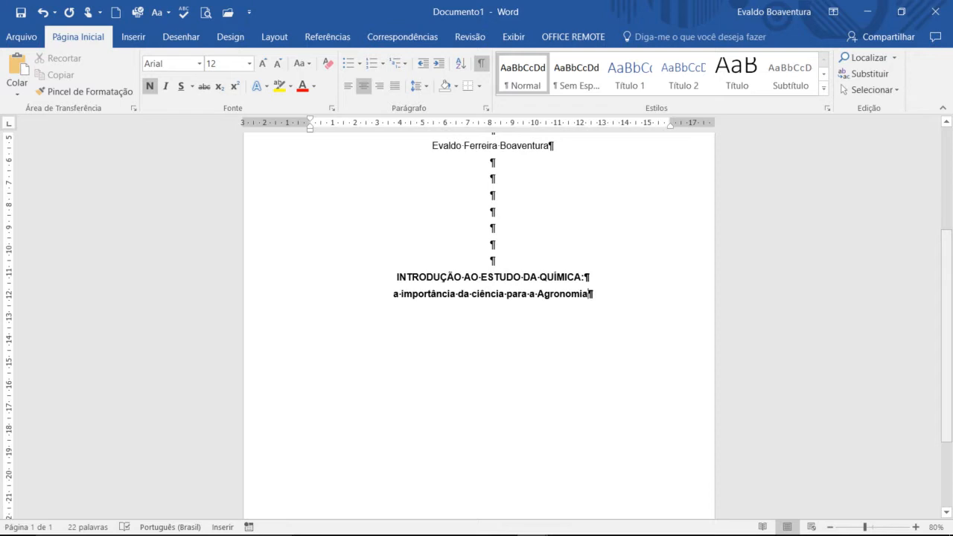
Step: Leave fourteen blank lines below the subtitle and write the city "São Gotardo" near the end of the page
key("Return")
key("Return")
key("Return")
key("Return")
key("Return")
key("Return")
key("Return")
key("Return")
key("Return")
key("Return")
key("Return")
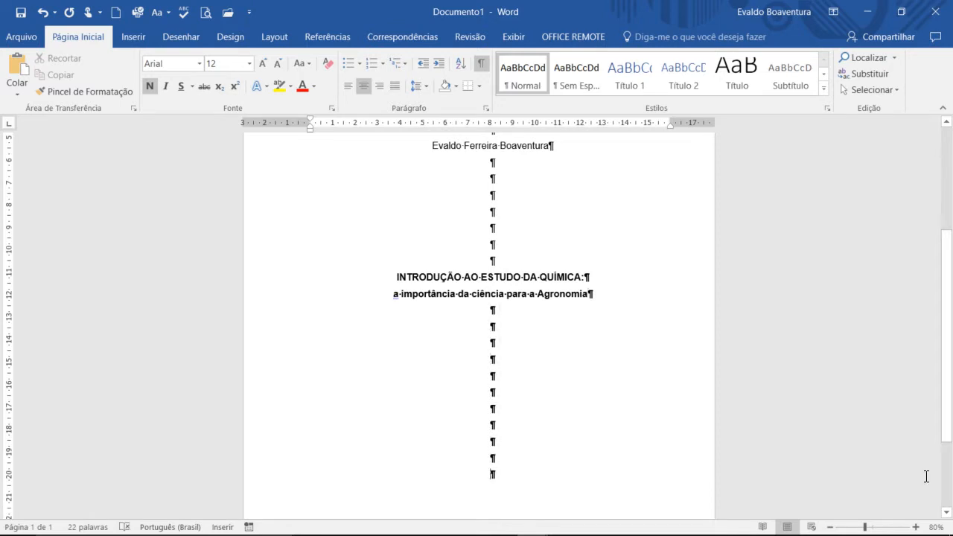
left_click(949, 513)
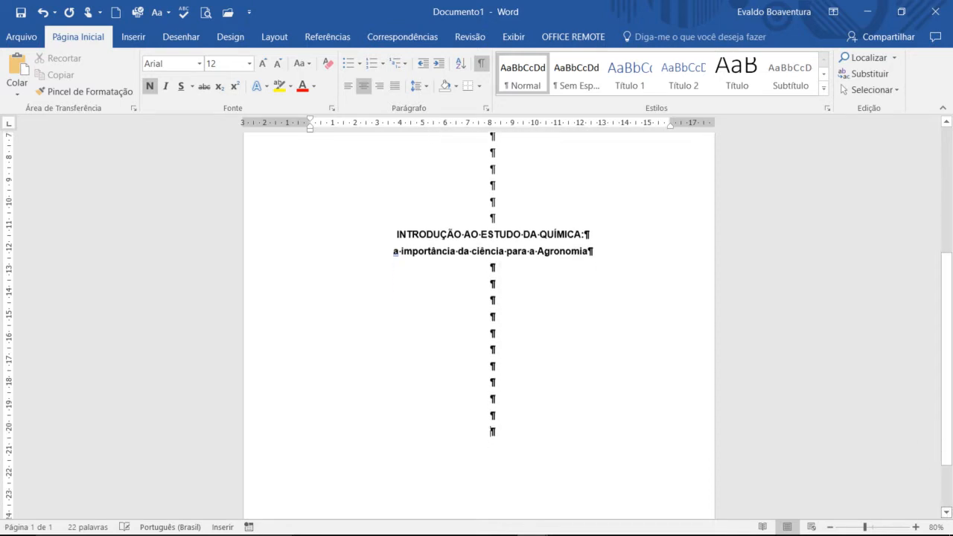
left_click(948, 513)
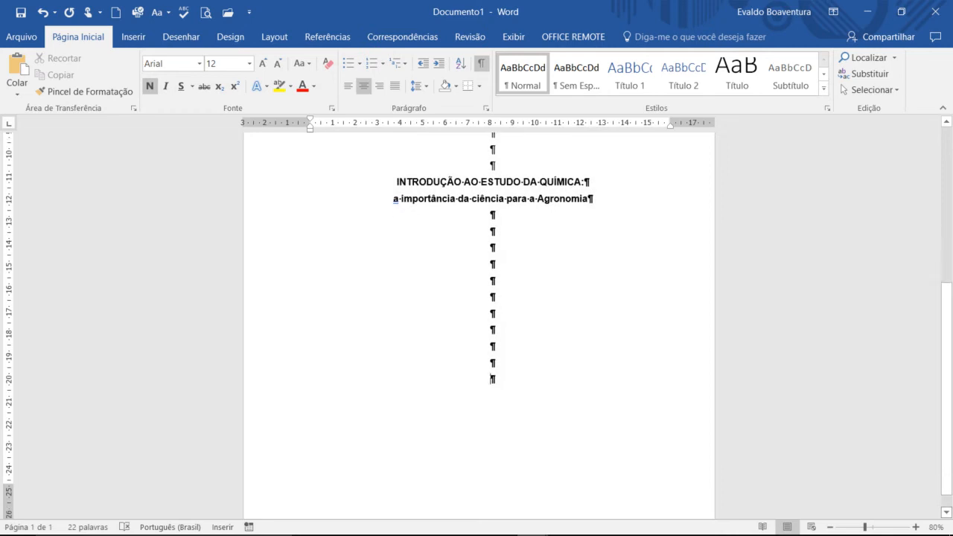
key("Return")
key("Return")
key("Return")
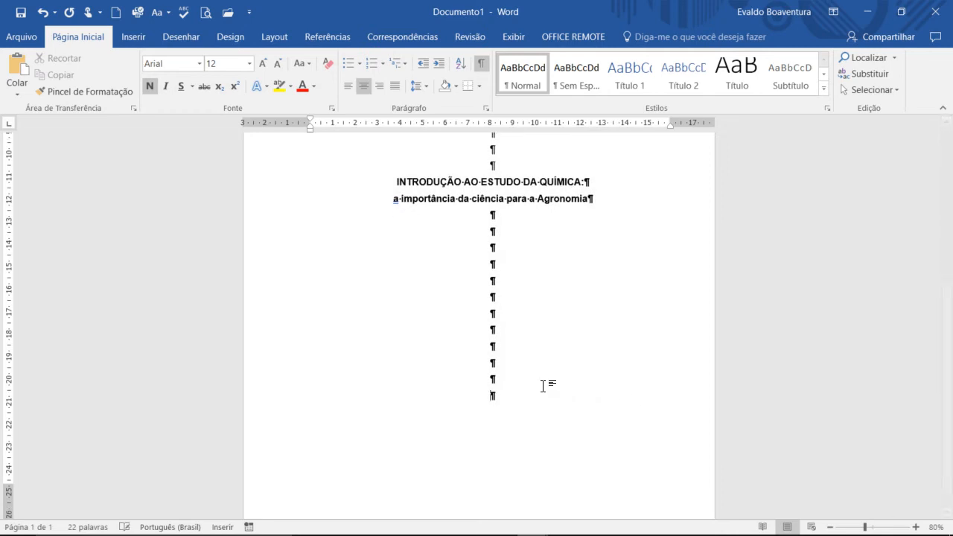
key("Return")
type("São Gotardo")
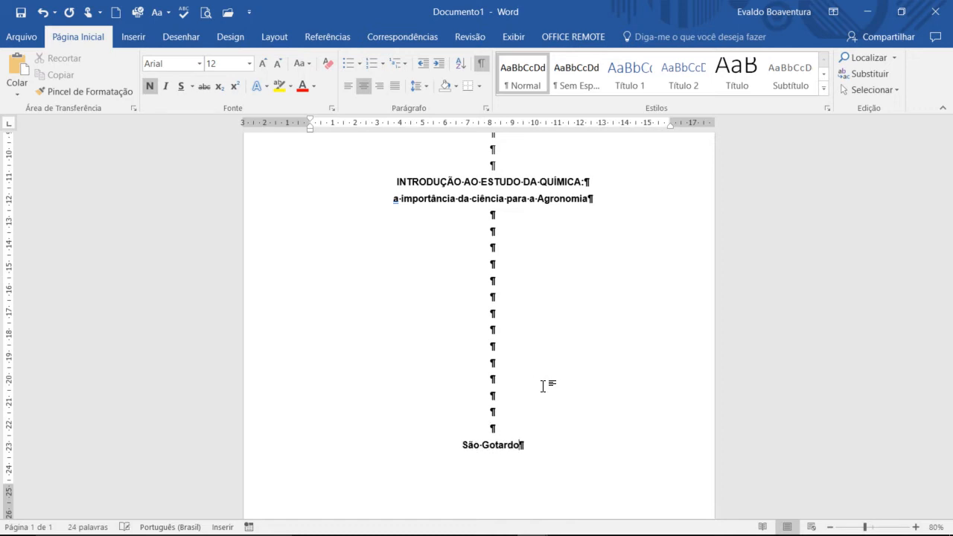
Step: Add the year 2017 below the city, removing the extra line that spills onto a second page
key("Return")
type("2017")
key("Return")
key("Return")
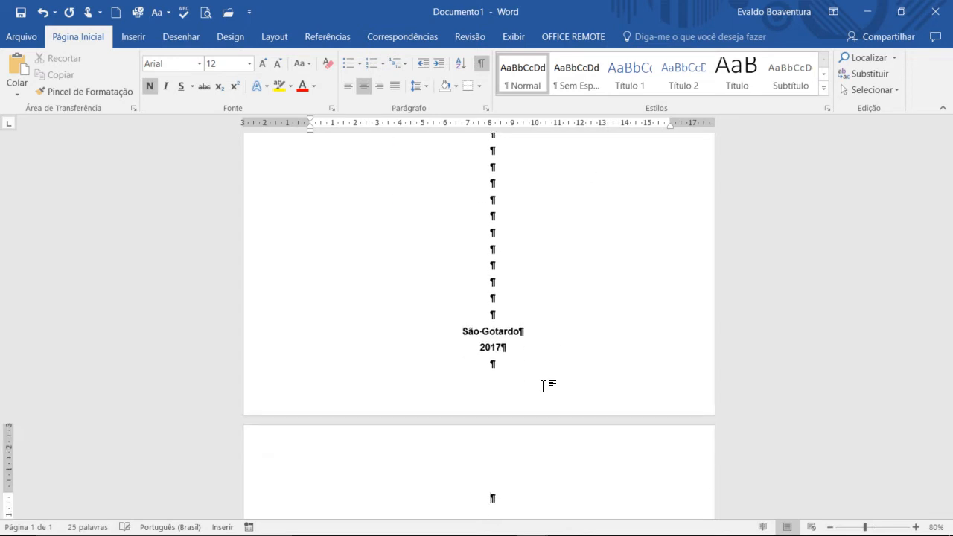
key("BackSpace")
Step: Insert one more blank line above "São Gotardo" to lower the city and year, and hide the paragraph marks
key("Up")
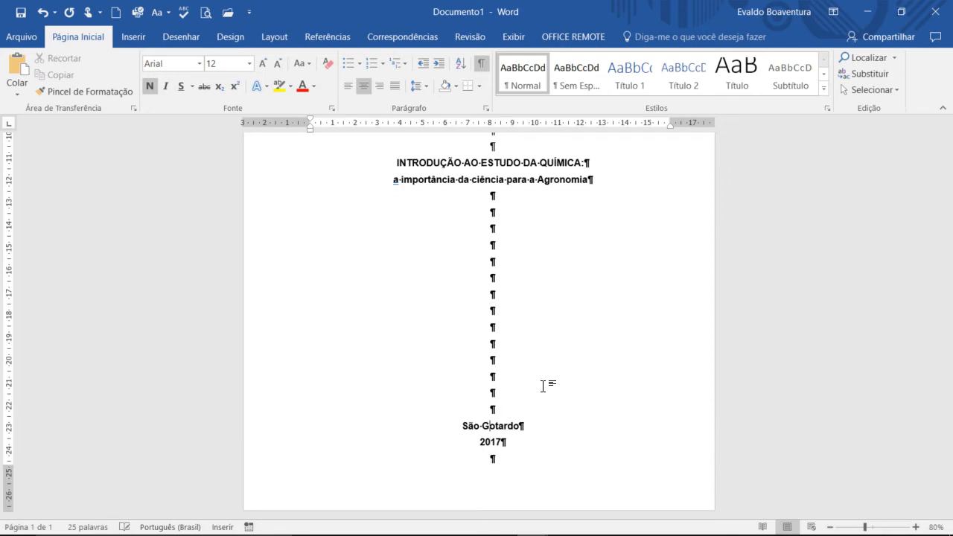
key("Left")
key("Left")
key("Left")
key("Left")
key("Left")
key("Return")
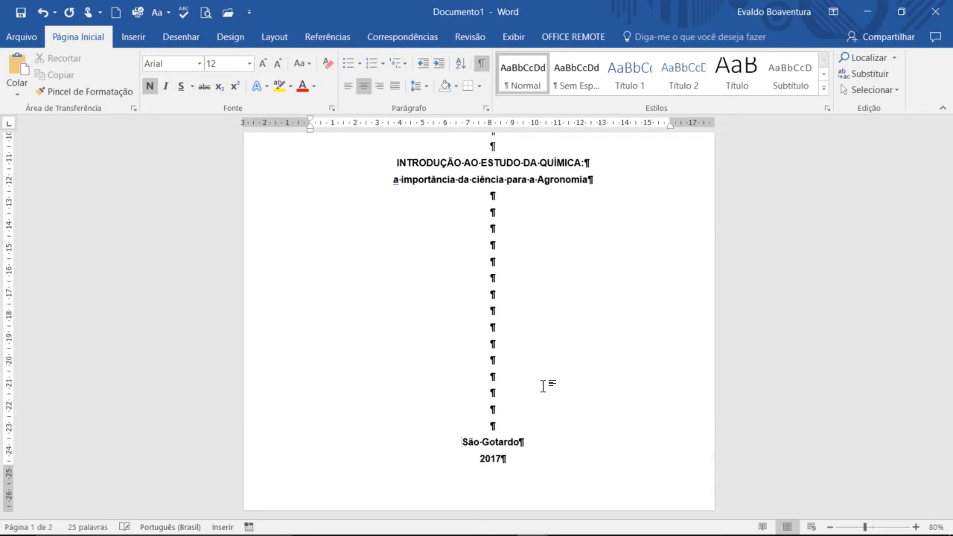
left_click(483, 67)
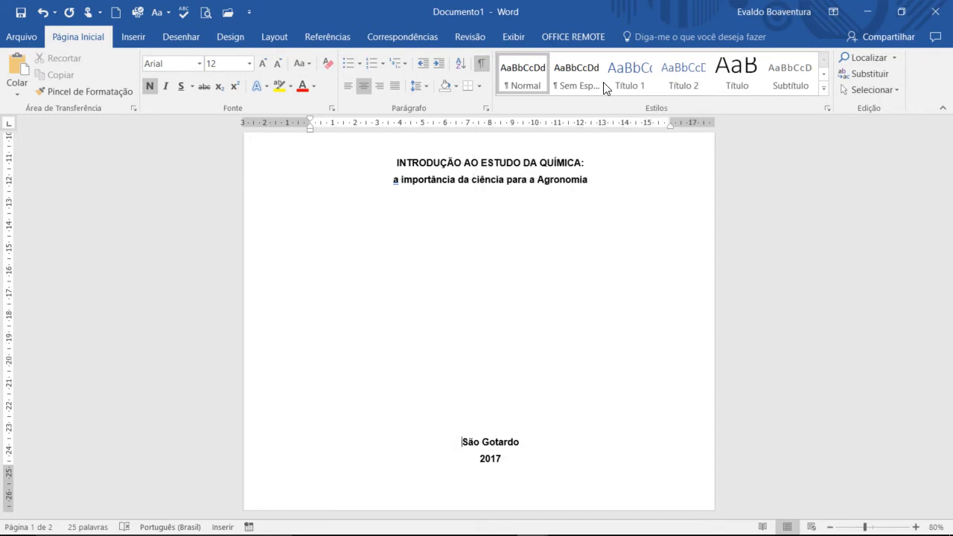
left_click(830, 527)
left_click(830, 527)
left_click(830, 527)
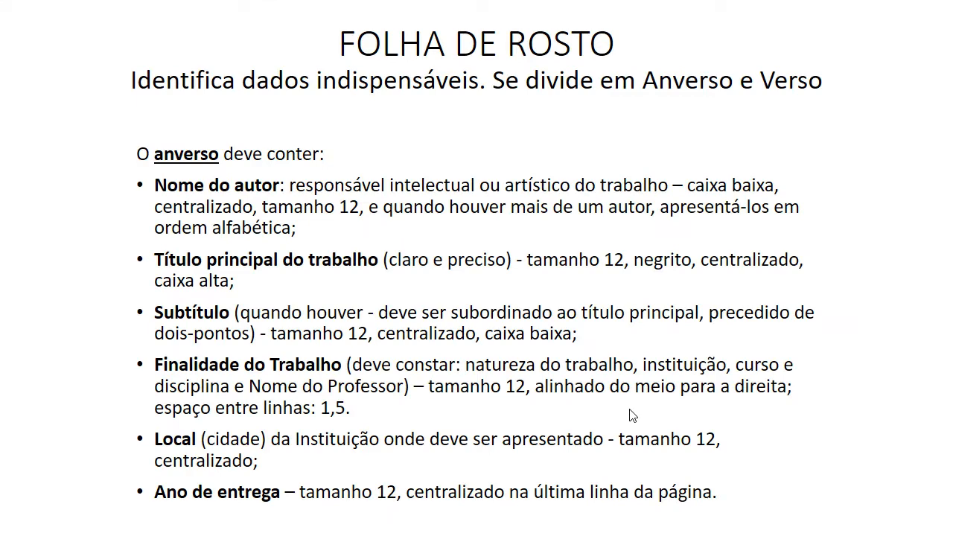
left_click(629, 409)
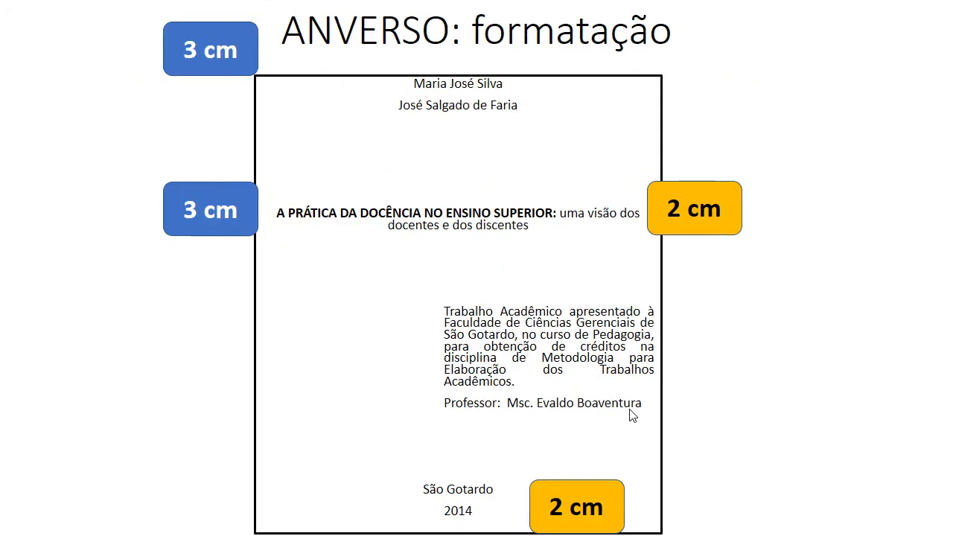
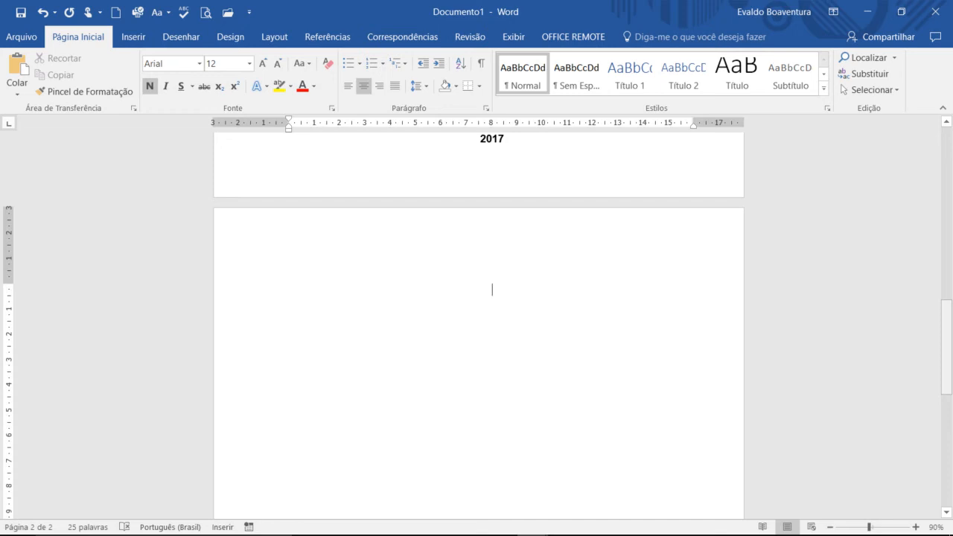
Step: Paste the author's full name, centred and not bold, on the first line of the second page
scroll(479, 320, "up", 5)
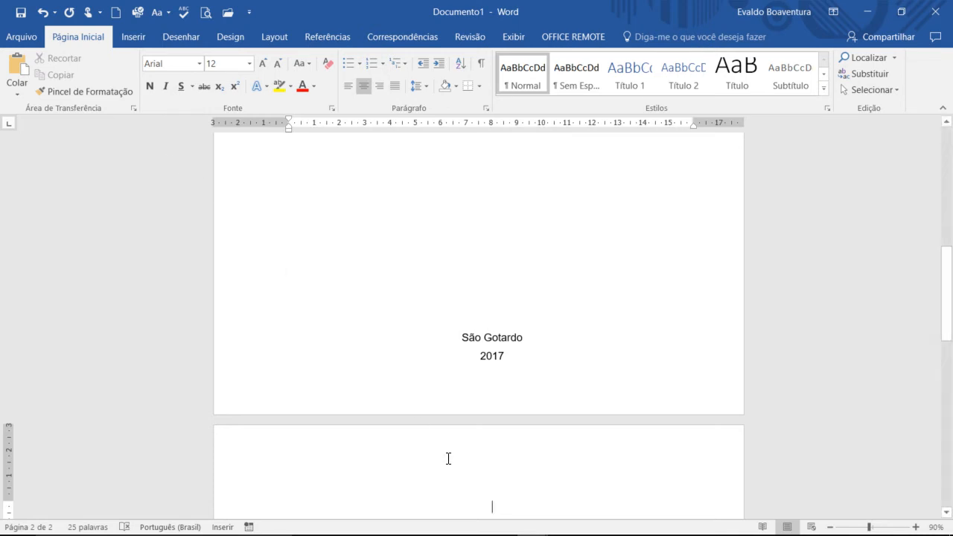
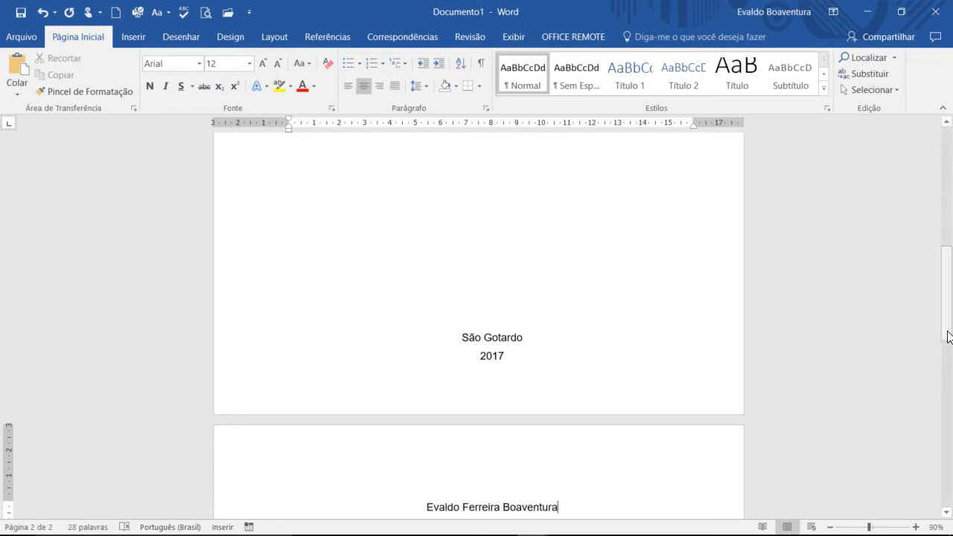
left_click_drag(947, 334, 947, 423)
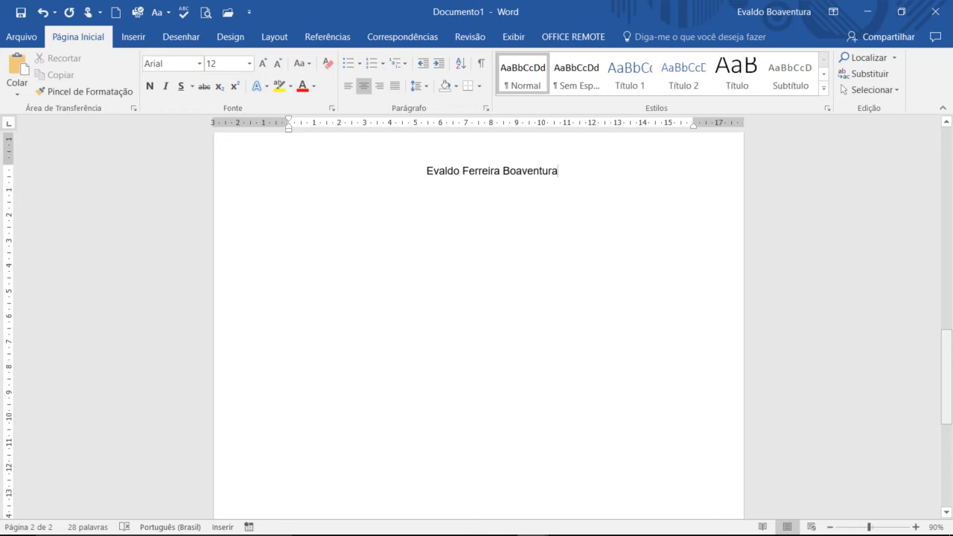
Step: Show paragraph marks, leave eleven blank lines below the author's name and paste the title "INTRODUÇÃO AO ESTUDO DA QUÍMICA:" with its subtitle
left_click(481, 65)
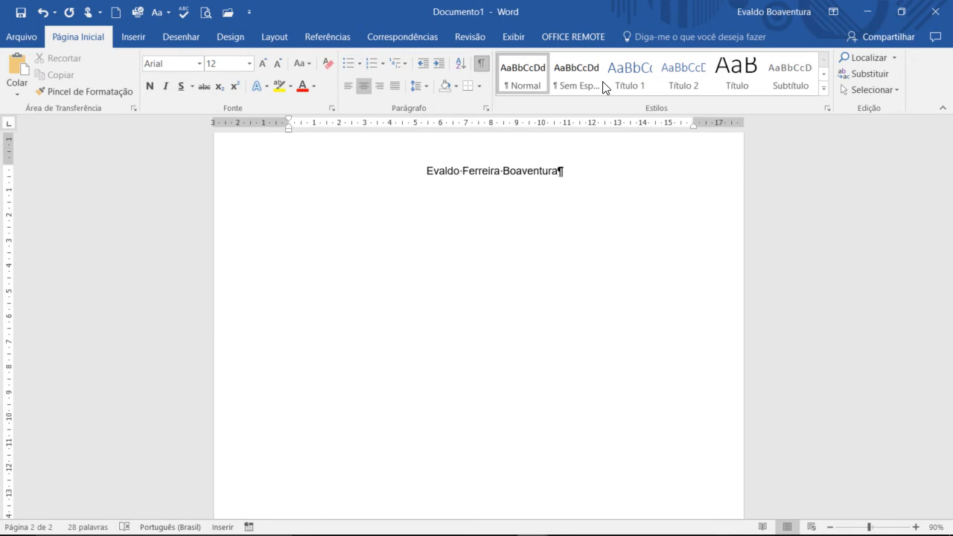
key("Return")
key("Return")
key("Return")
key("Return")
key("Return")
key("Return")
key("Return")
key("Return")
key("Return")
key("Return")
key("Return")
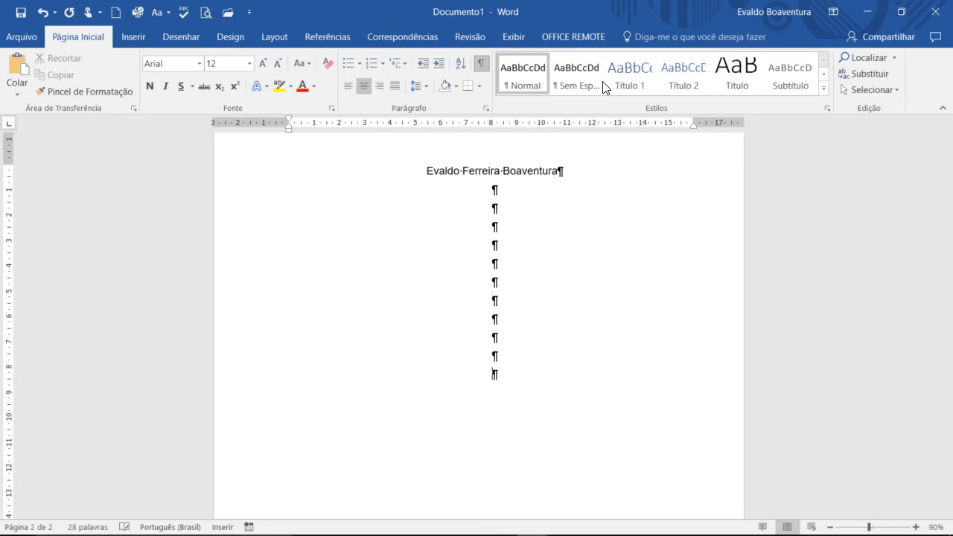
key("Return")
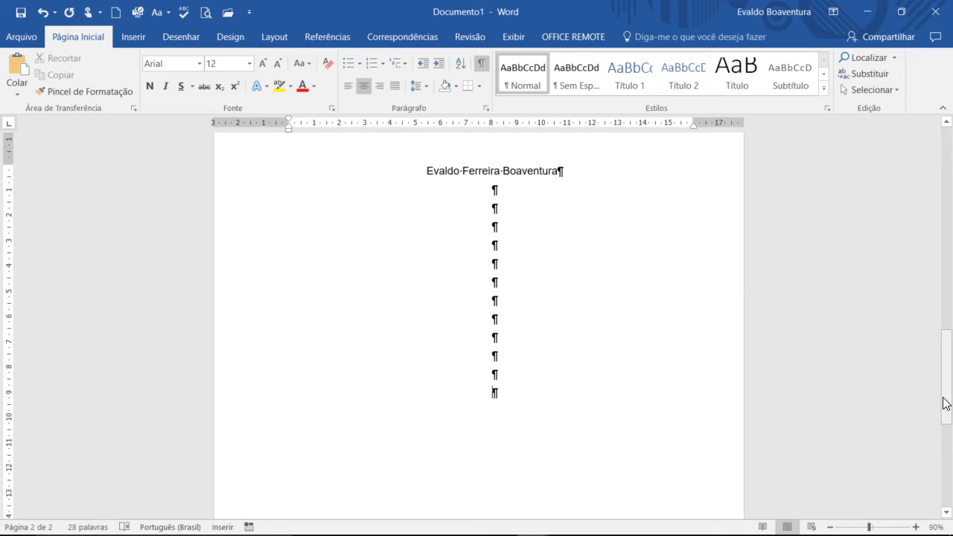
type("INTRODUÇÃO AO ESTUDO DA QUÍMICA: a importância da ciência para a Agronomia")
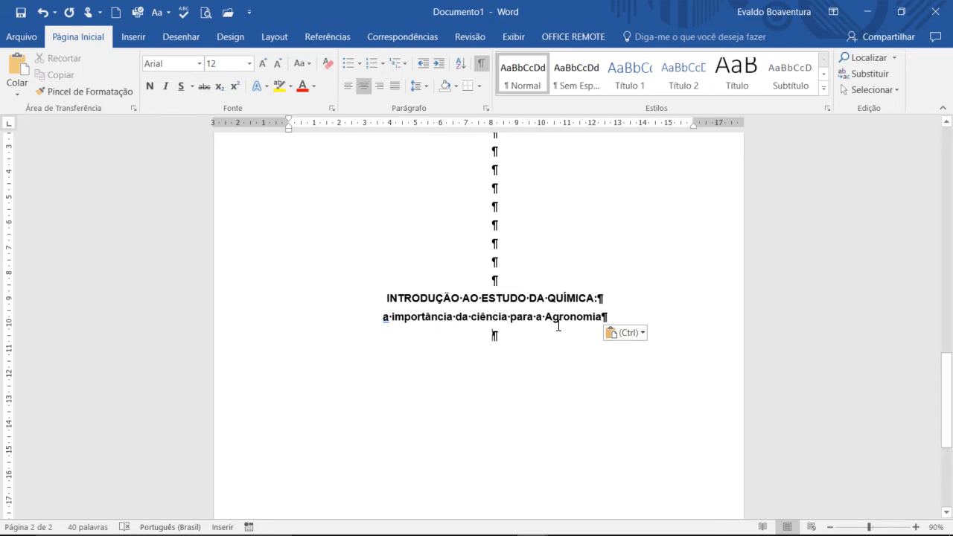
Step: Leave five blank lines below the subtitle on the second page
left_click(492, 315)
left_click(483, 341)
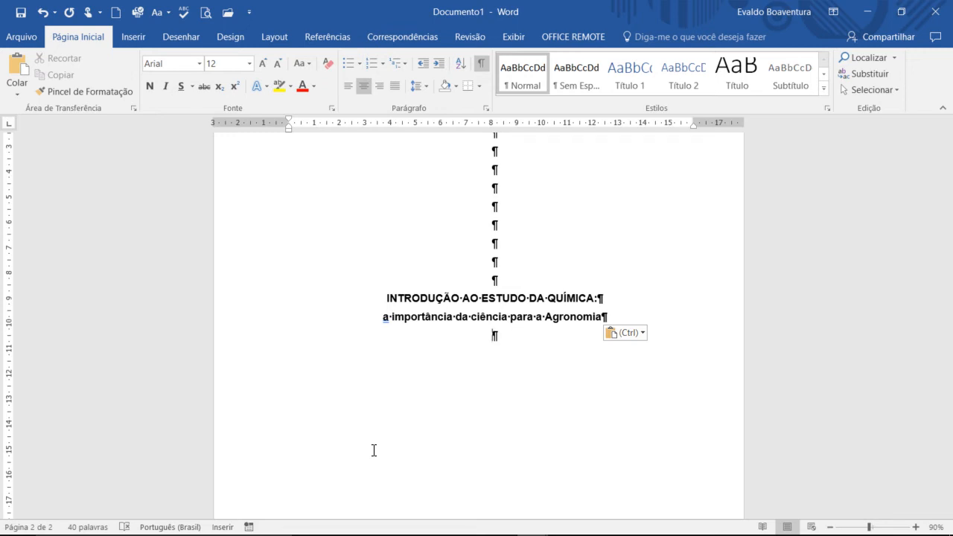
key("Return")
key("Return")
key("Return")
key("Return")
key("Return")
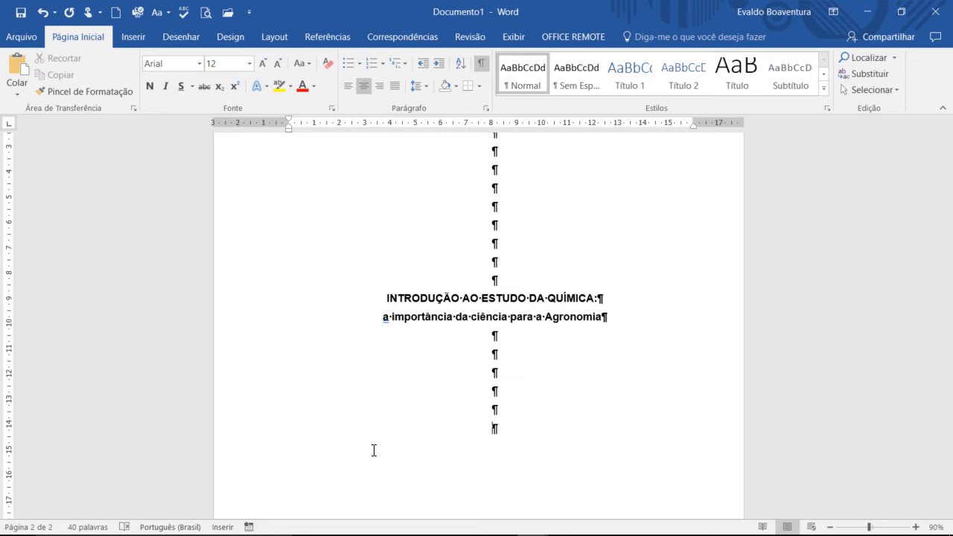
scroll(374, 451, "down", 2)
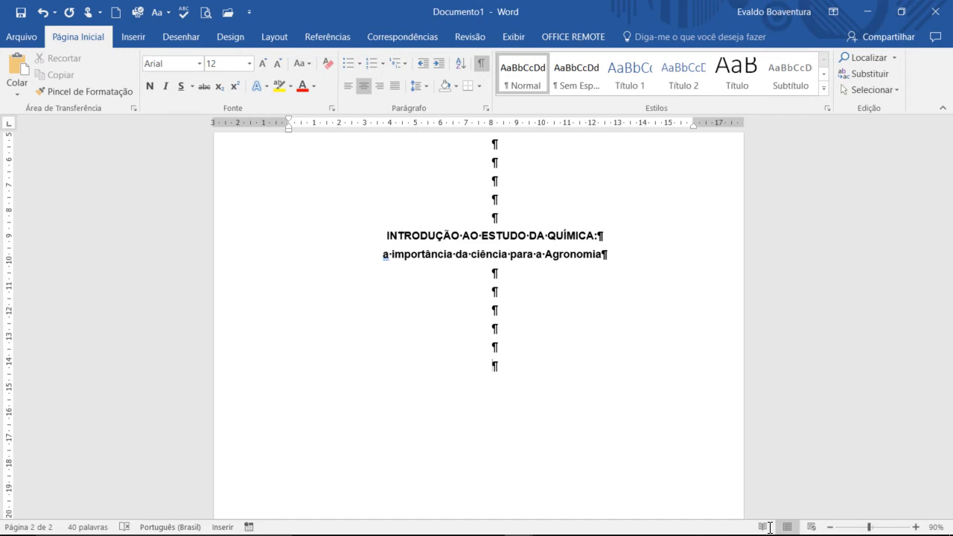
Step: Write the note presenting the Agronomia coursework for Metodologia para Elaboração dos Trabalhos Acadêmicos to Faculdade de Ciências Gerenciais de São Gotardo, plus the professor's name line
type("Tra")
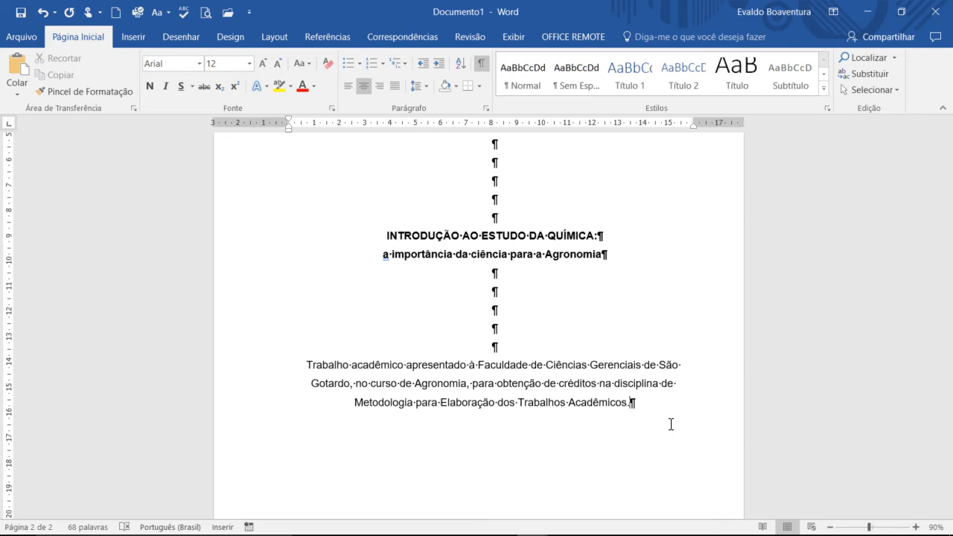
key("Return")
type("Professor")
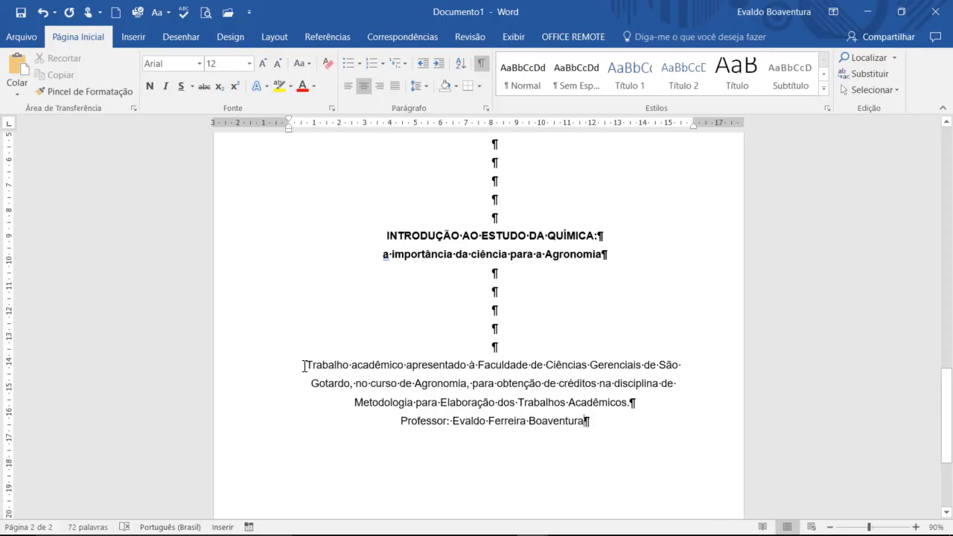
Step: Indent the coursework note and the professor line 8 cm from the left margin and justify them
left_click_drag(304, 366, 588, 419)
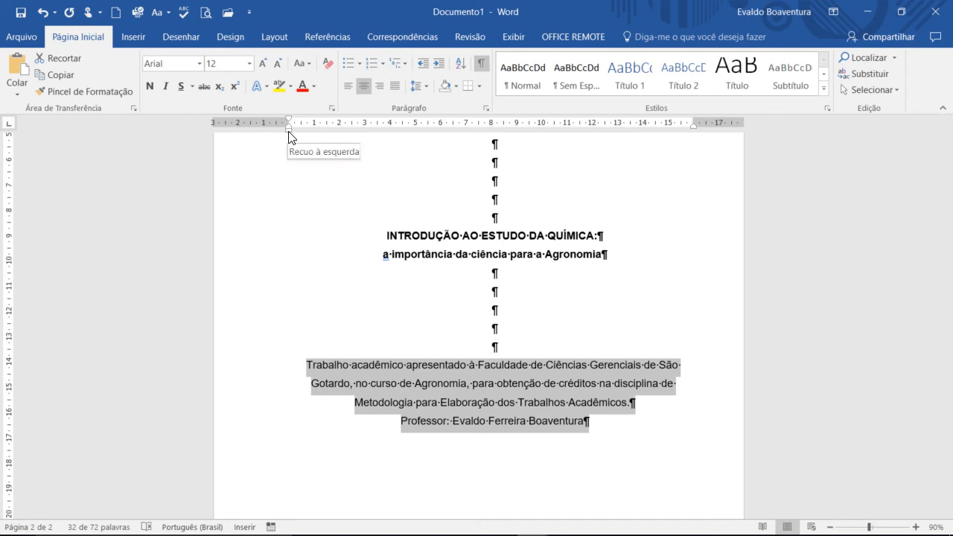
mouse_move(290, 137)
left_mouse_down()
mouse_move(362, 170)
mouse_move(302, 132)
mouse_move(495, 134)
left_mouse_up()
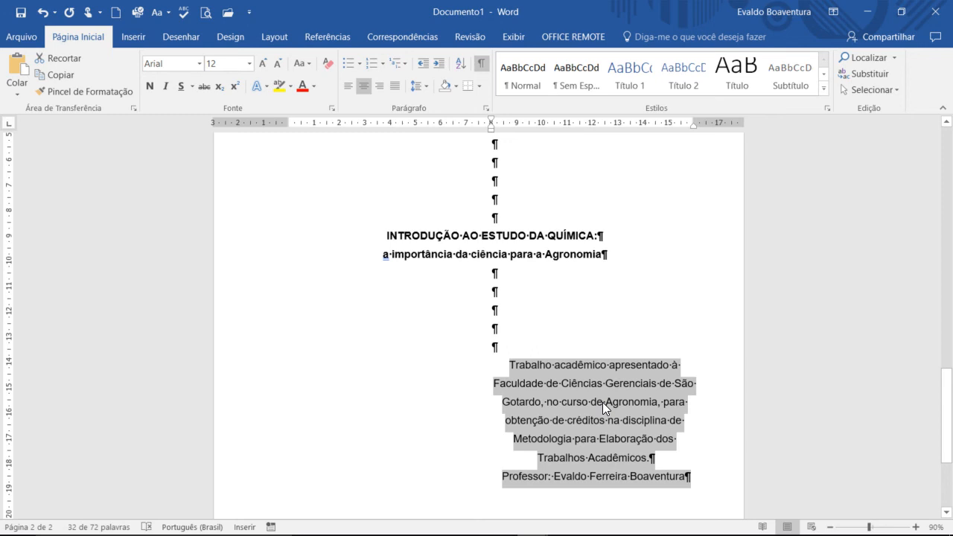
left_click(396, 90)
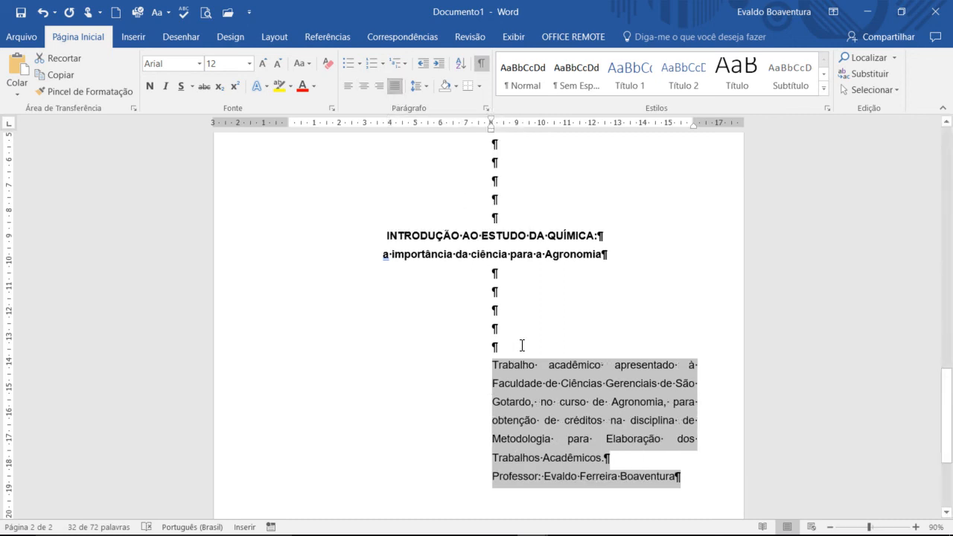
left_click(644, 476)
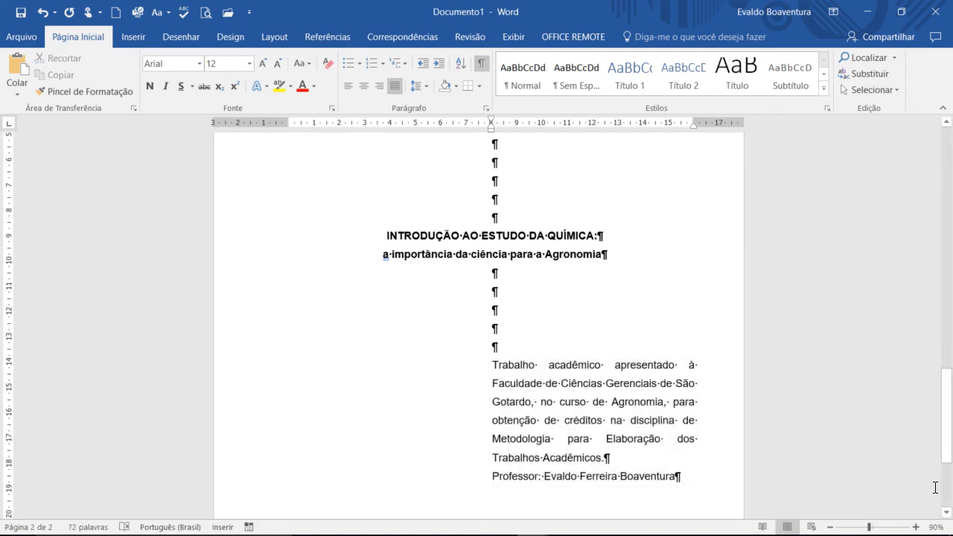
Step: Add two lines below the professor's name, then reset the last line's left indent to the margin and centre it
left_click(946, 512)
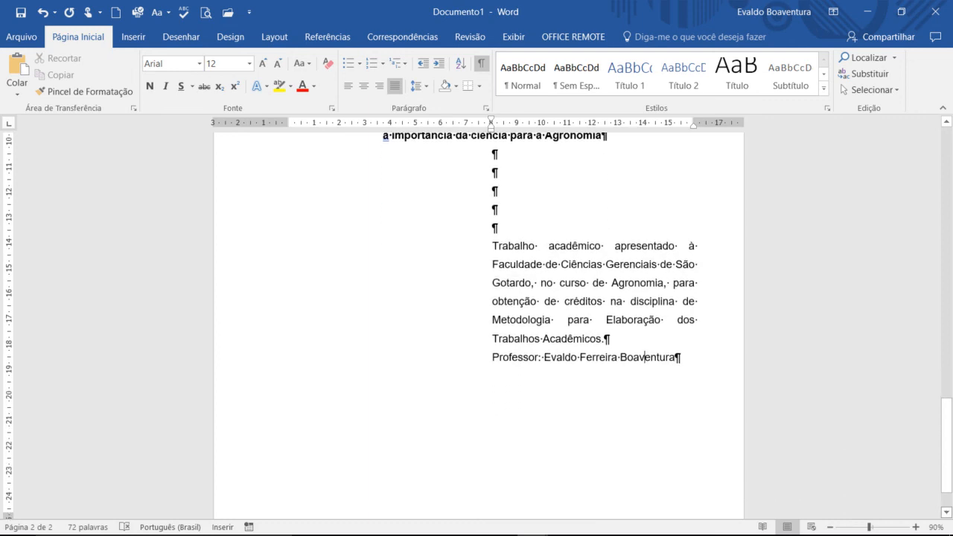
left_click(675, 358)
key("Return")
key("Return")
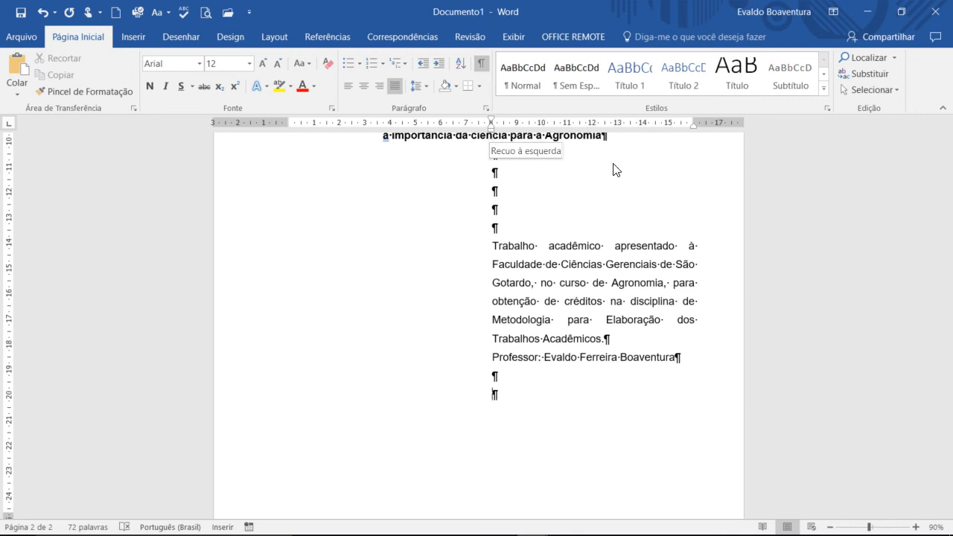
left_click_drag(490, 121, 289, 128)
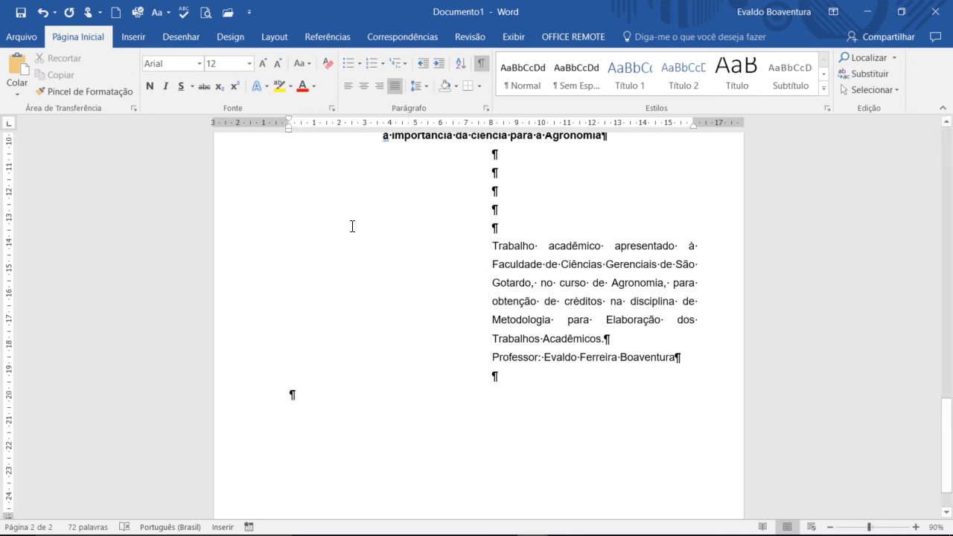
left_click(363, 86)
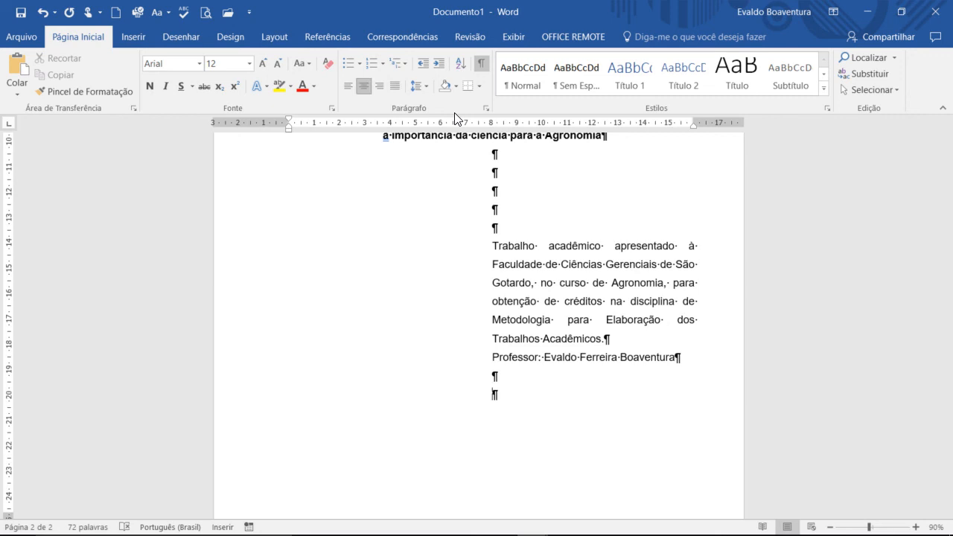
Step: Check the sample title page in the presentation, then leave six blank lines below the professor's name and write the city "São Gotardo"
key("alt+Tab")
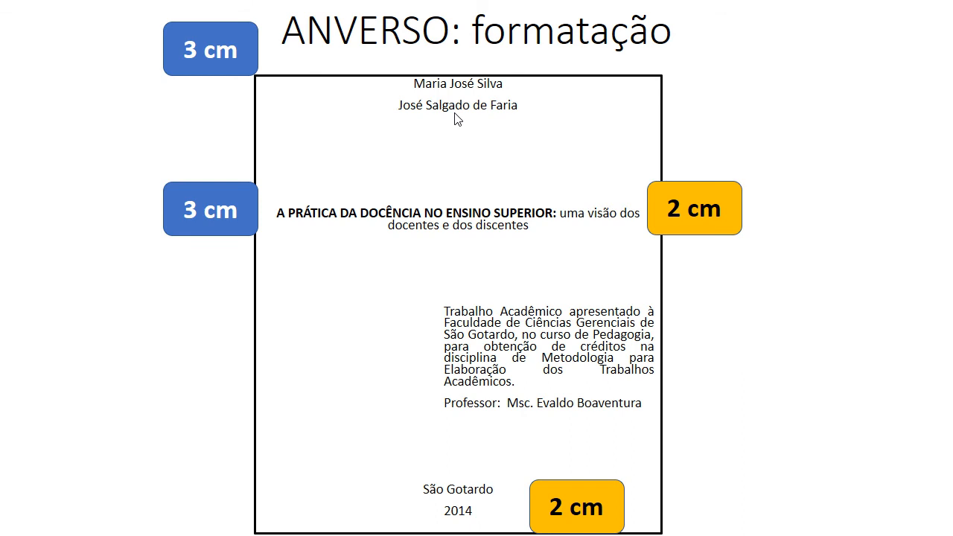
key("alt+Tab")
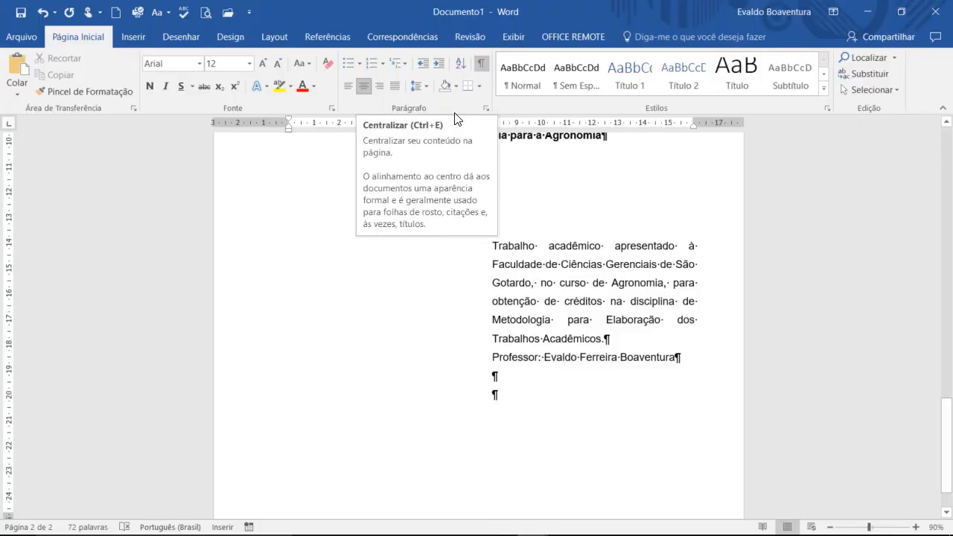
key("Return")
key("Return")
key("Return")
key("Return")
key("Return")
key("Return")
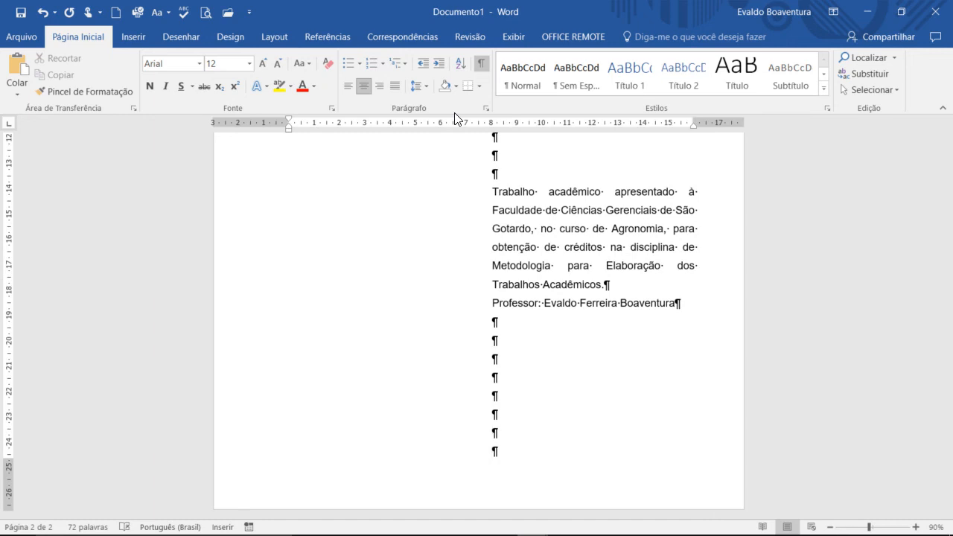
type("São Gotardo")
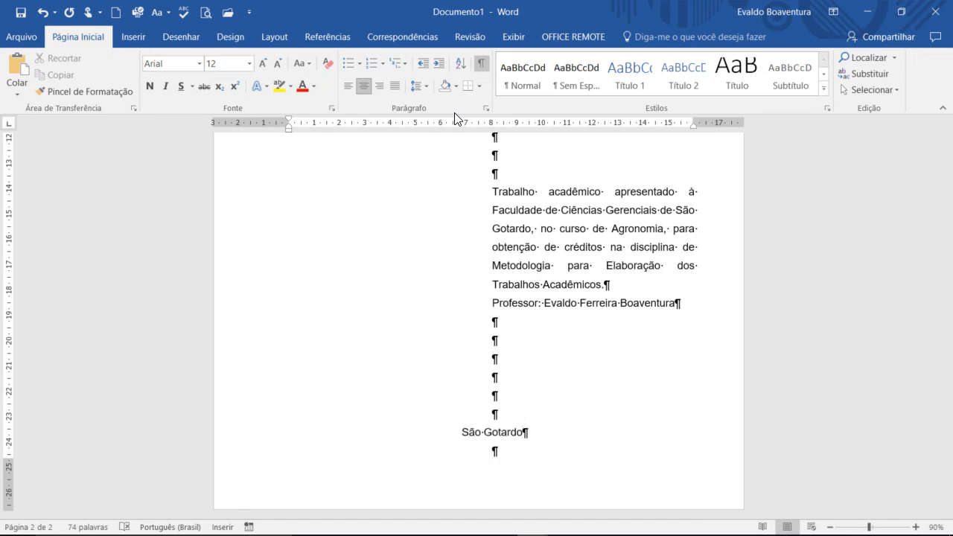
Step: Write the year 2017 on the line below the city and hide the paragraph marks
key("Down")
type("2017")
left_click(481, 63)
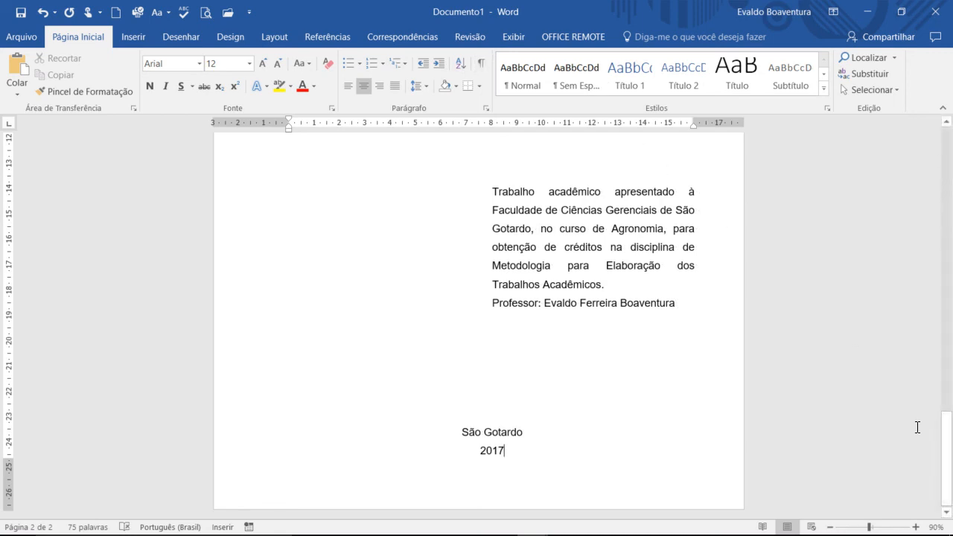
Step: Zoom out to 60% to review the cover and the title page side by side
scroll(831, 477, "up", 5)
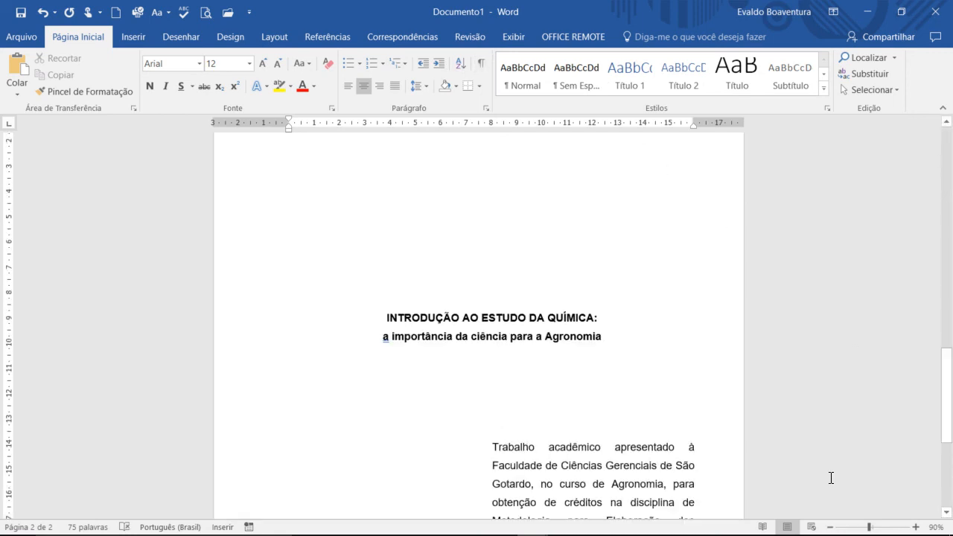
left_click(829, 526)
left_click(829, 526)
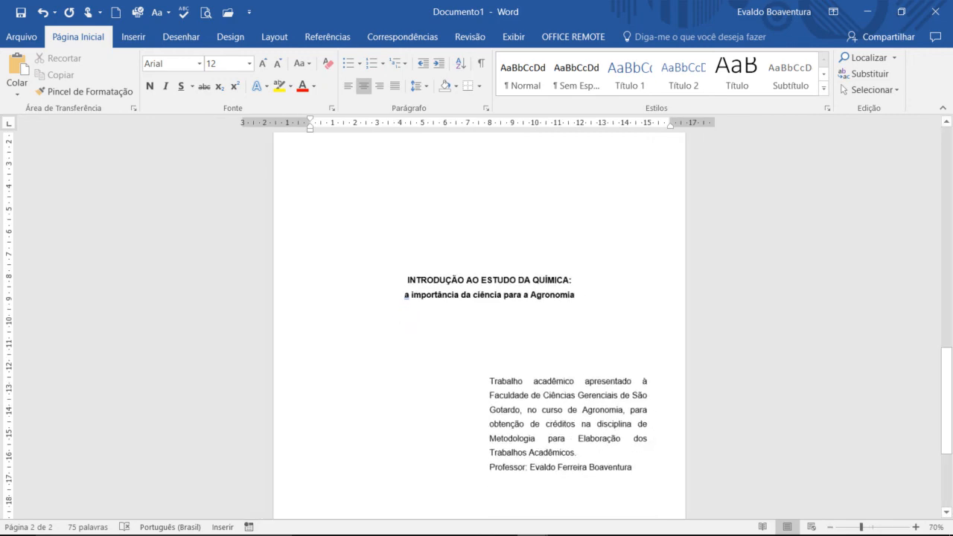
scroll(927, 377, "down", 1)
left_click_drag(946, 363, 950, 442)
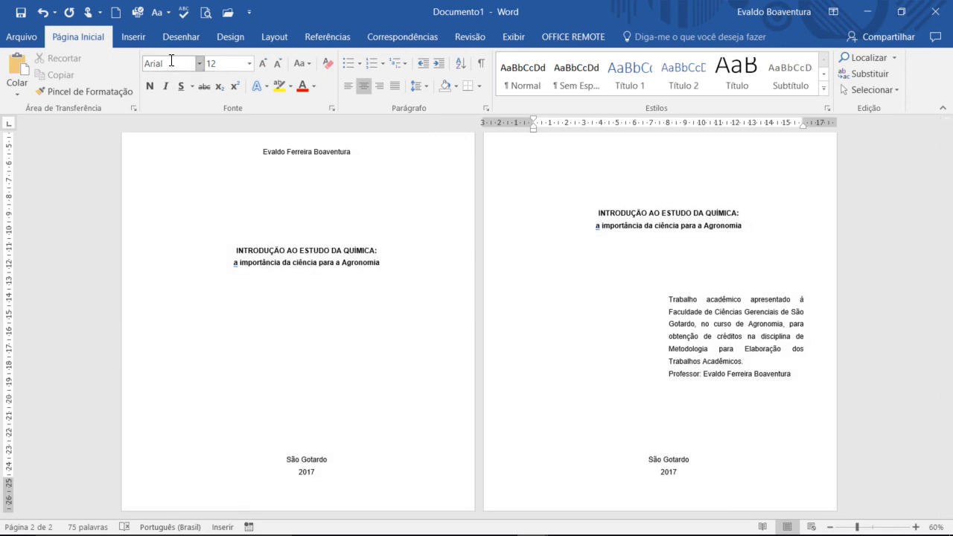
Step: Save the document as "Capa de trabalho - Modelo" in the Documentos folder
left_click(21, 13)
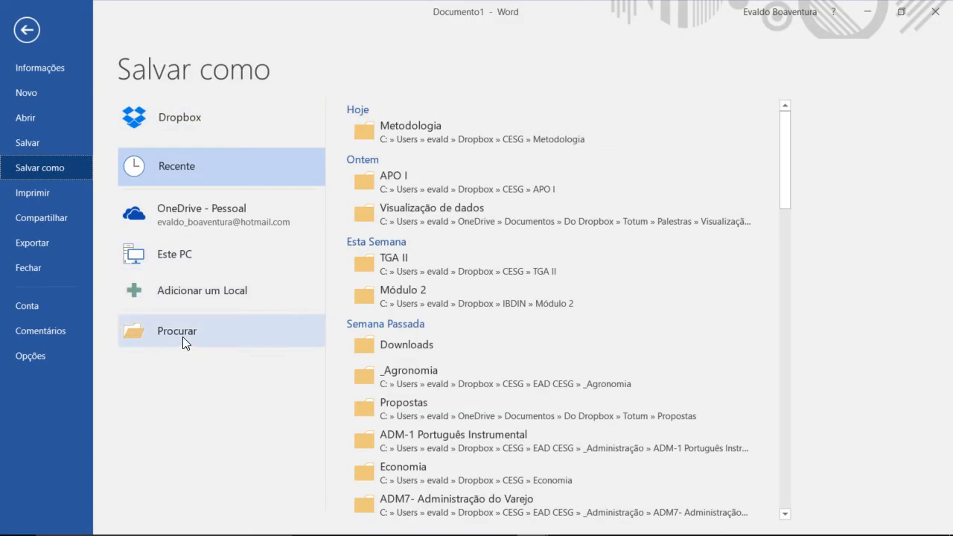
left_click(182, 336)
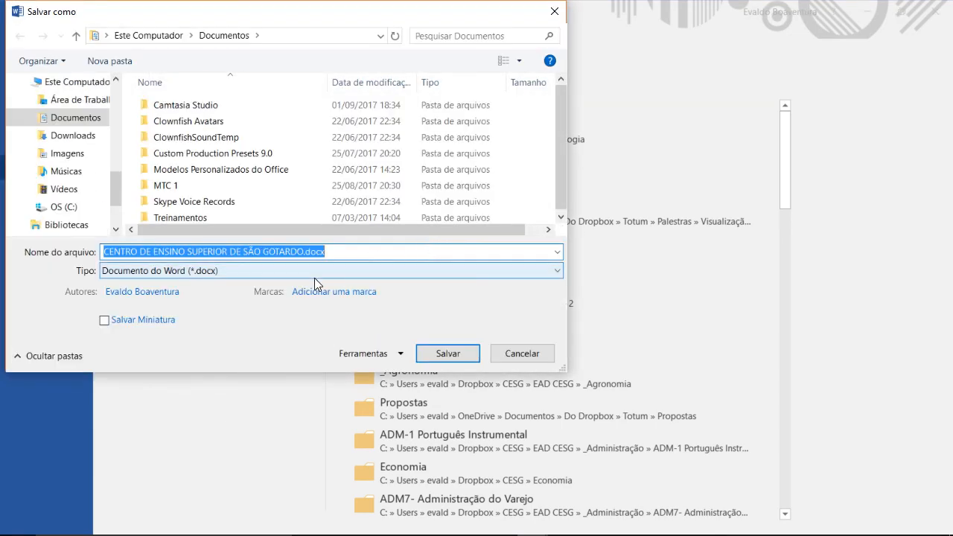
type("Capa")
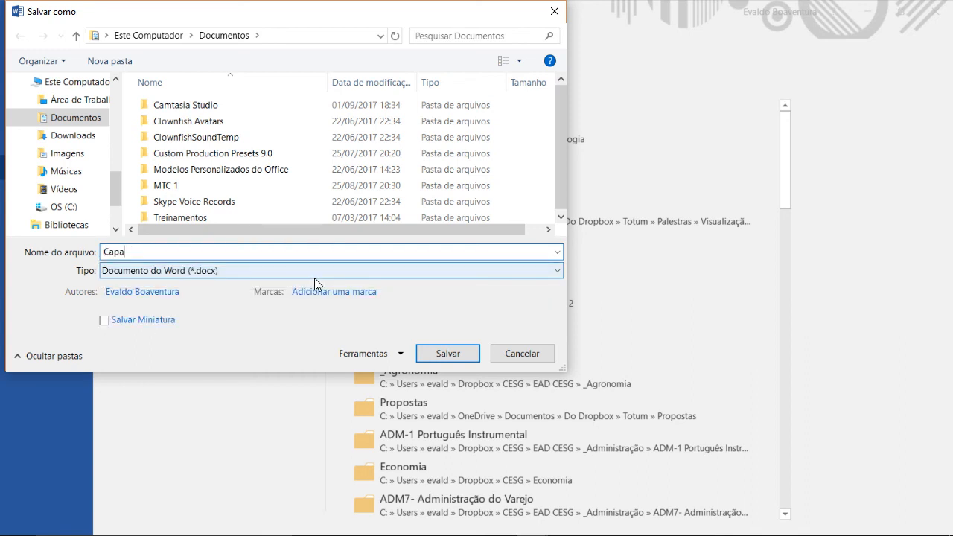
type(" de trabalho - Modelo")
left_click(446, 352)
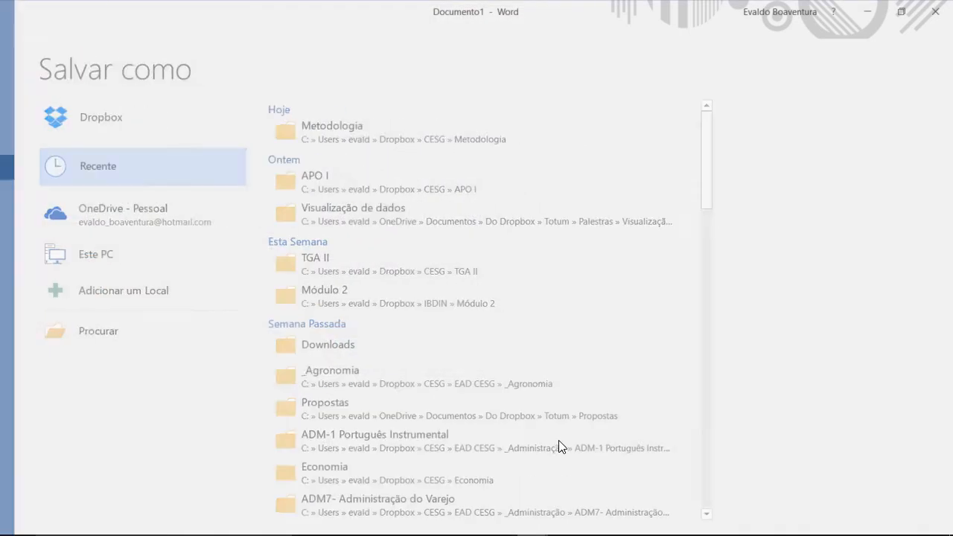